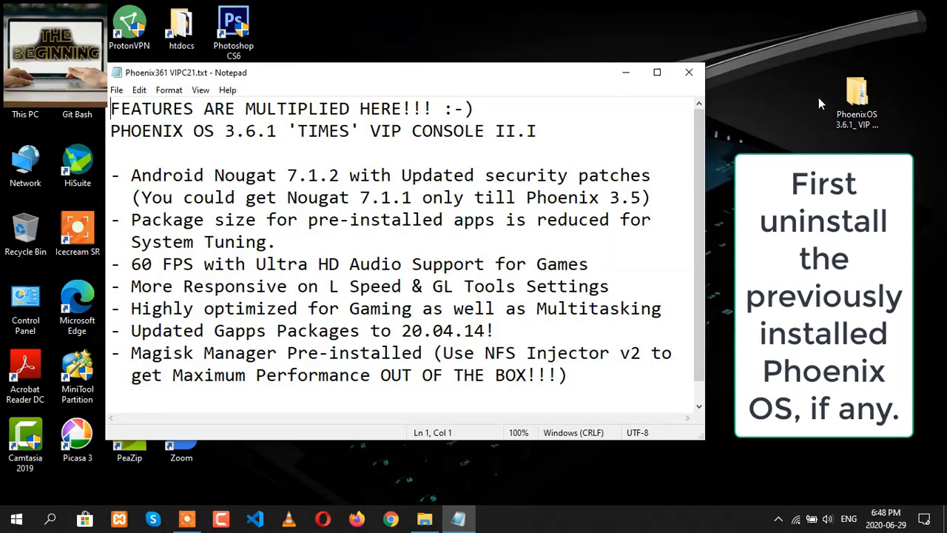
# - After reading the release notes, select the PhoenixOS 3.6.1_ VIP Console 2.1 folder on the desktop
pyautogui.click(868, 94)
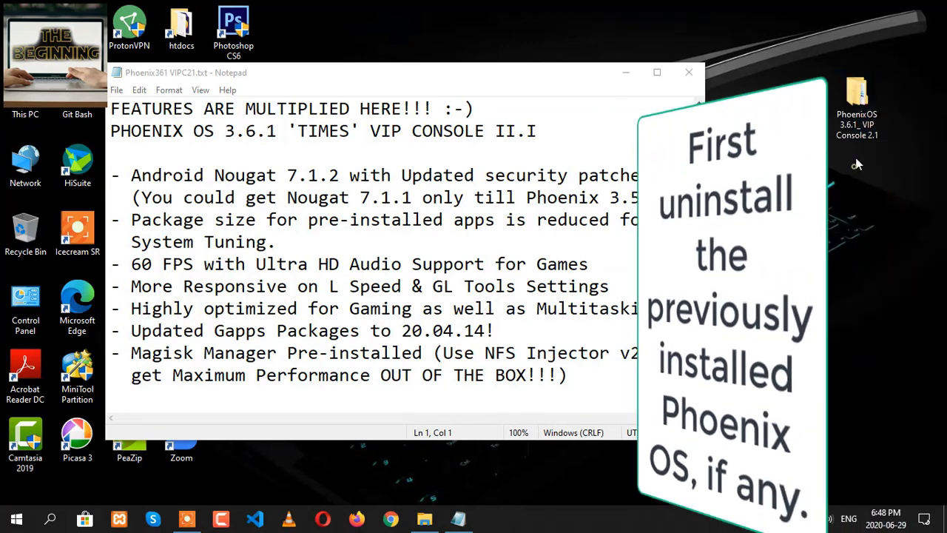
# - Run PhoenixOSInstaller-v3.6.1.564-x64.exe from the Phoenix Installer 3.6.1 folder as administrator
pyautogui.doubleClick(858, 96)
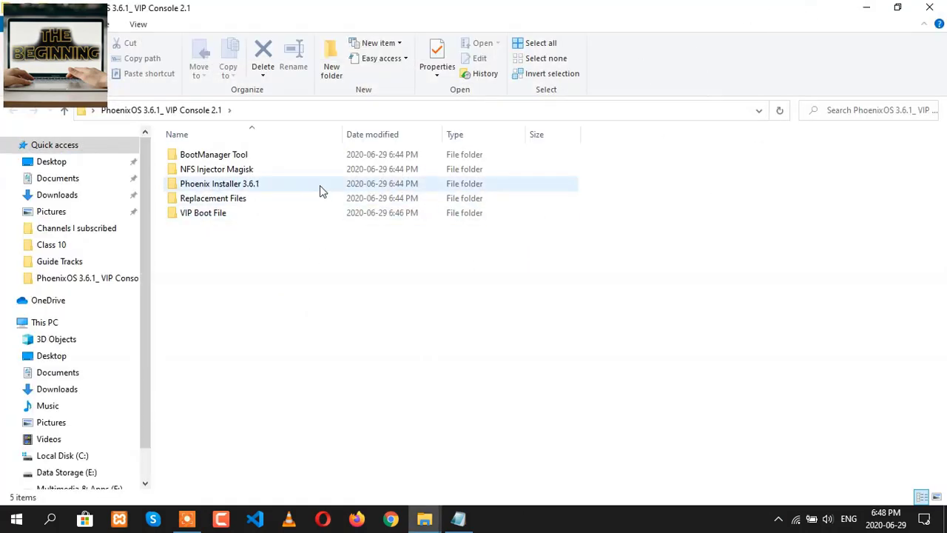
pyautogui.click(323, 185)
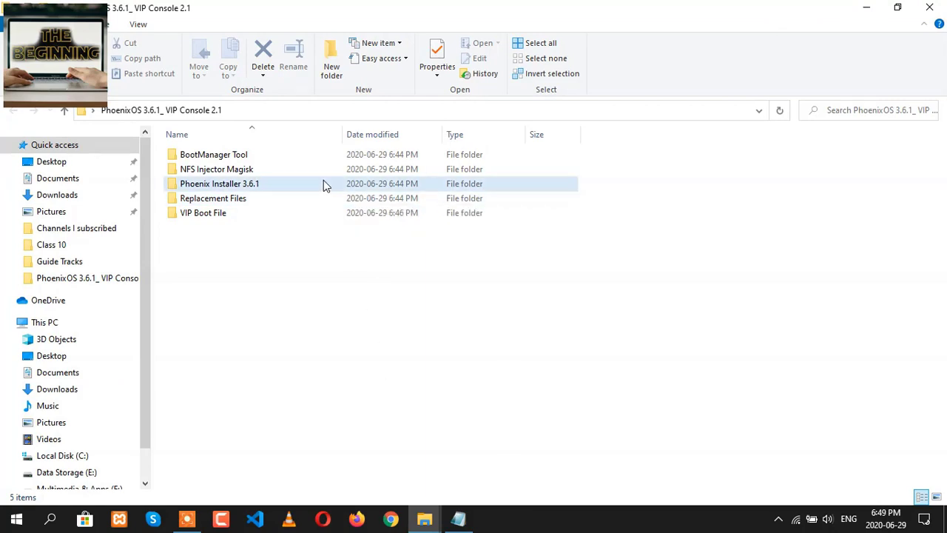
pyautogui.doubleClick(323, 184)
pyautogui.doubleClick(348, 160)
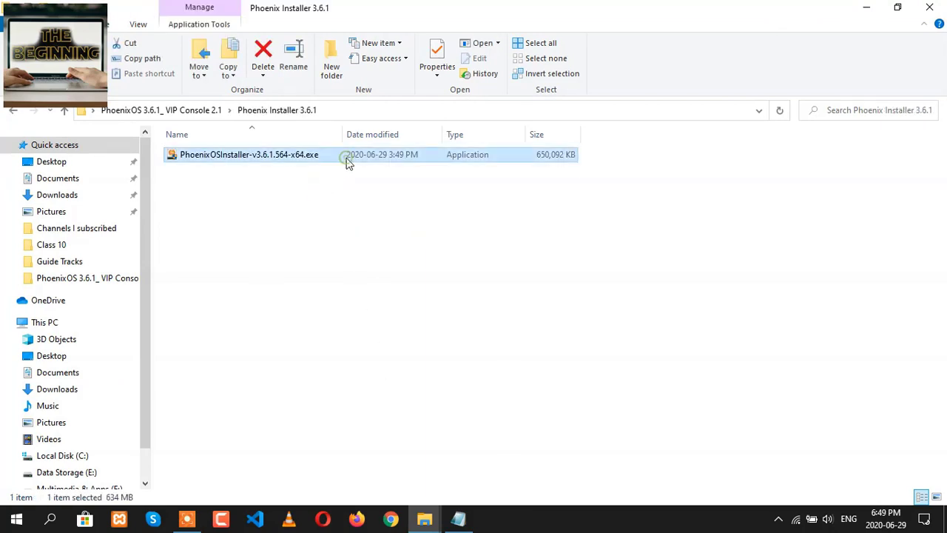
pyautogui.rightClick(313, 158)
pyautogui.click(374, 187)
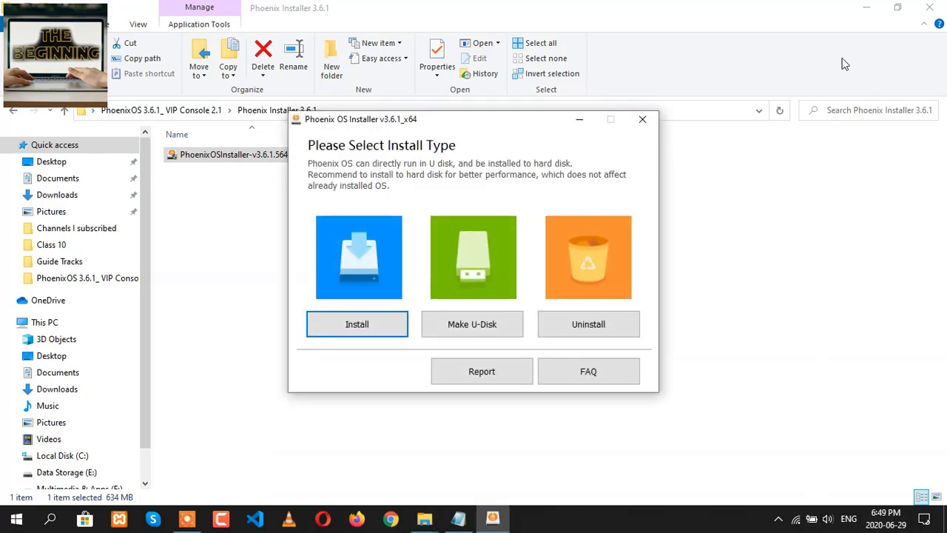
# - Minimize Explorer and choose the hard-disk install option in Phoenix OS Installer
pyautogui.click(865, 9)
pyautogui.moveTo(502, 121); pyautogui.dragTo(529, 93)
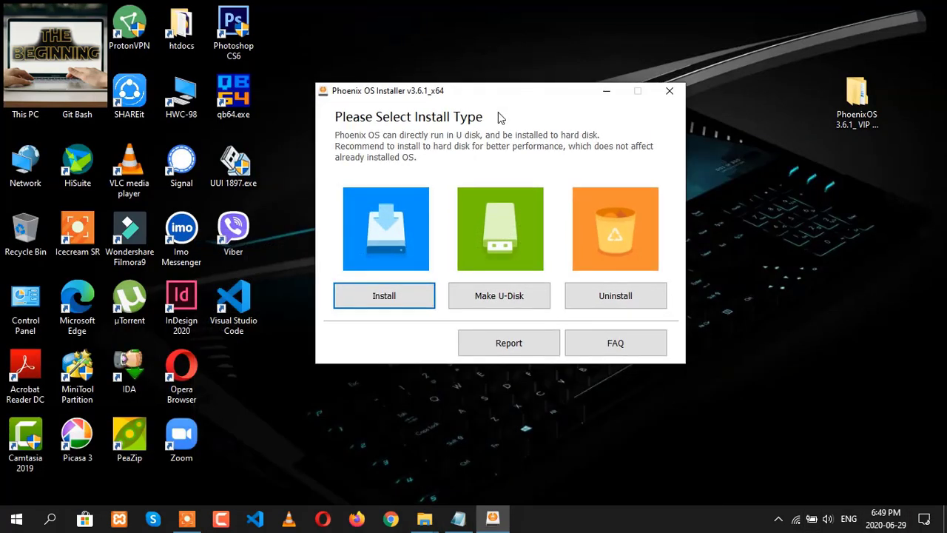
pyautogui.click(372, 300)
pyautogui.click(476, 265)
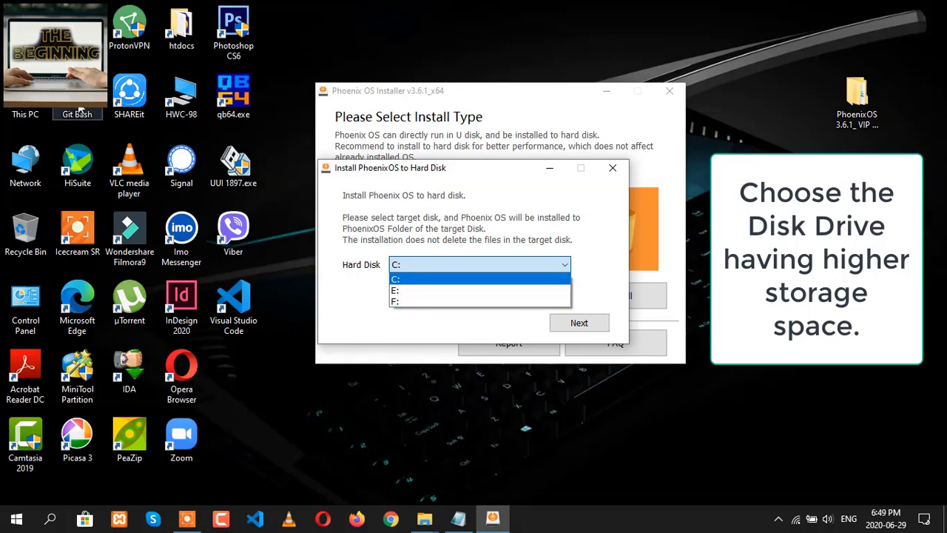
# - Check the free space on Data Storage (E:) in This PC
pyautogui.click(26, 111)
pyautogui.doubleClick(26, 111)
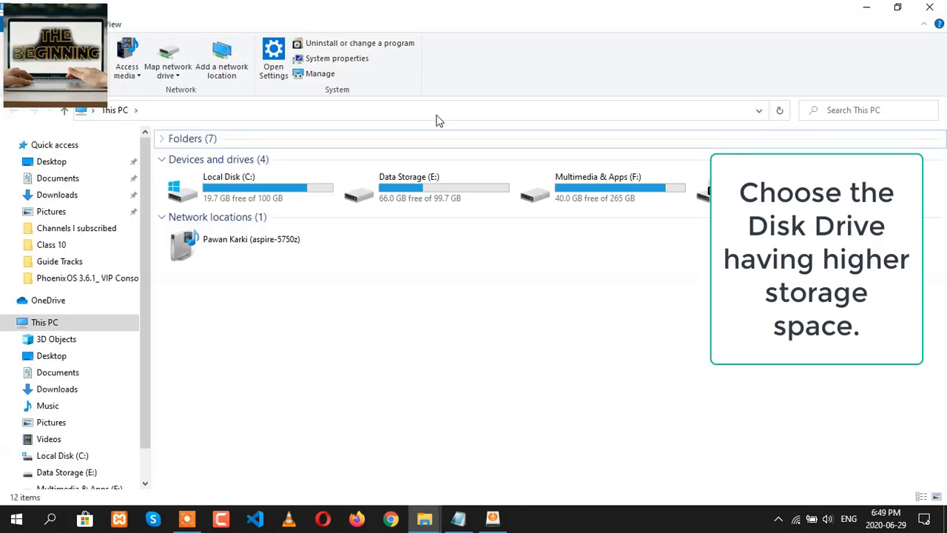
pyautogui.click(444, 186)
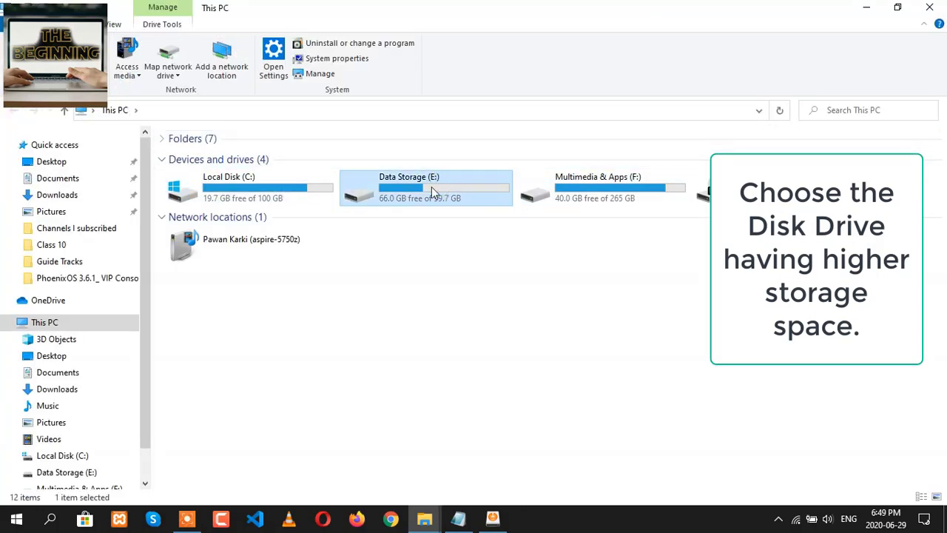
pyautogui.click(914, 6)
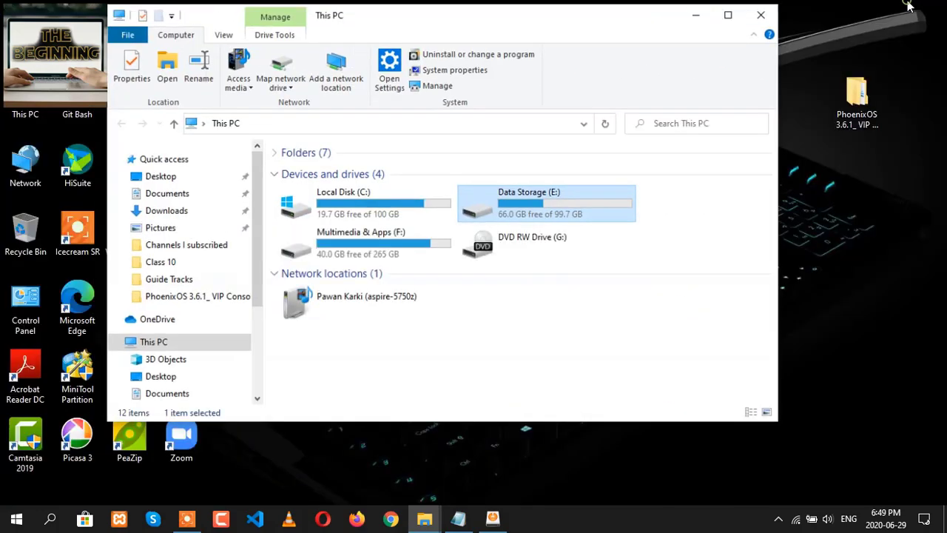
pyautogui.click(767, 22)
# - Pick drive E: as the install target and advance to the data-size page
pyautogui.click(427, 266)
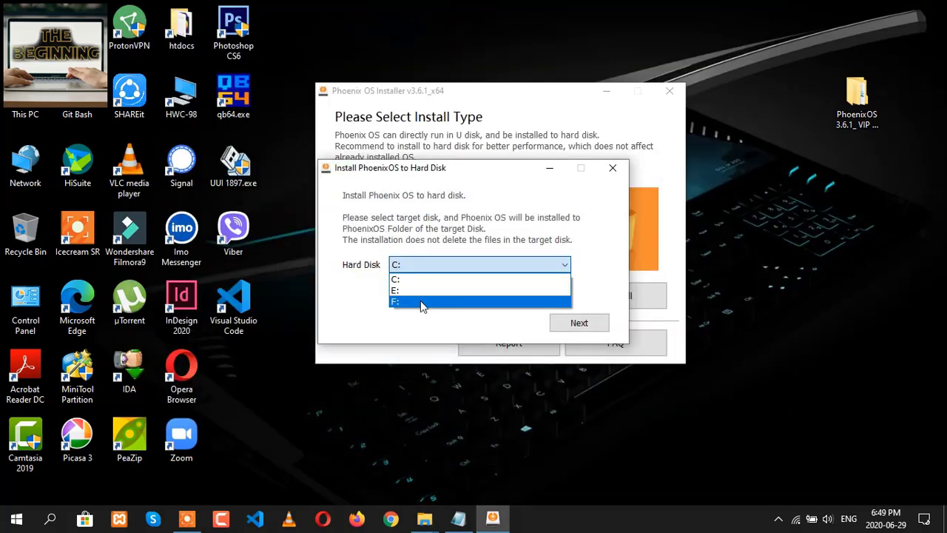
pyautogui.click(422, 299)
pyautogui.press('Return')
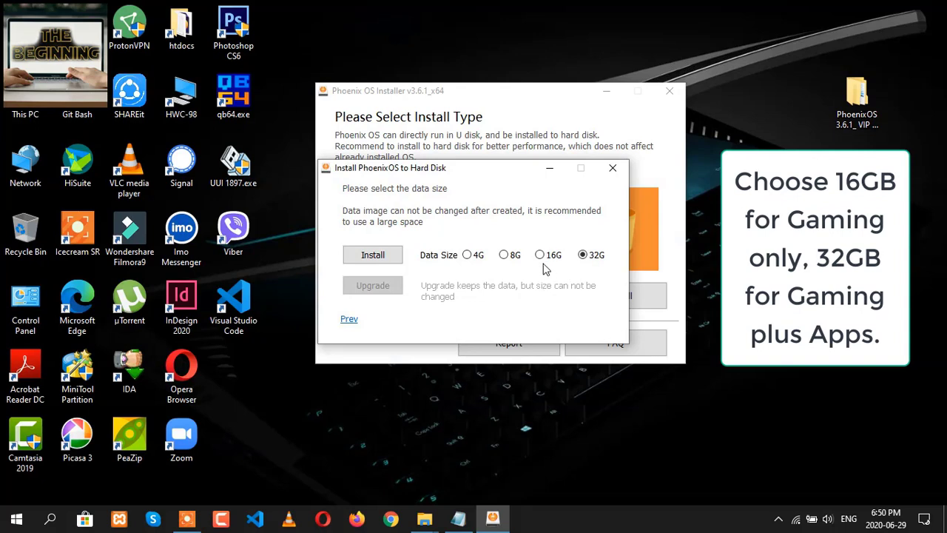
# - Install Phoenix OS with a 16G data size and wait for the Congratulations message
pyautogui.click(582, 254)
pyautogui.click(541, 255)
pyautogui.click(386, 256)
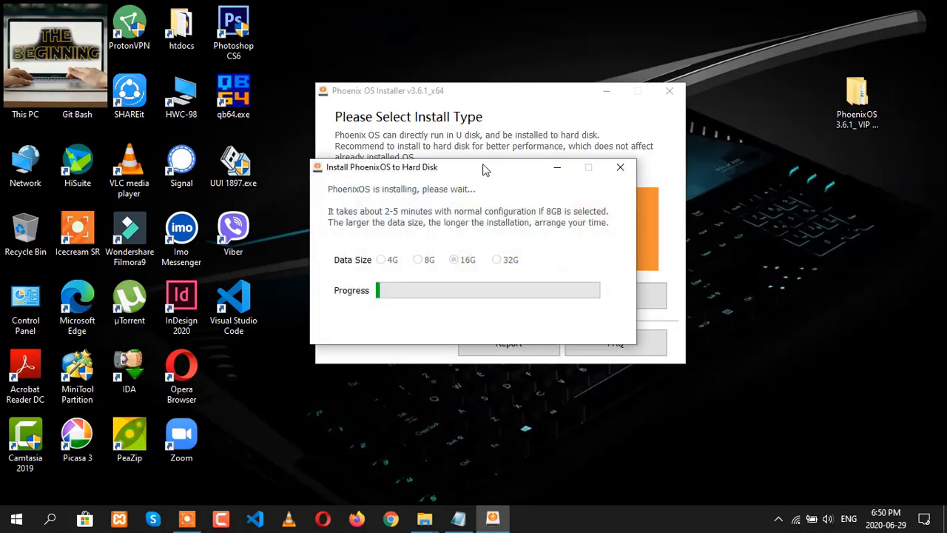
pyautogui.moveTo(482, 173); pyautogui.dragTo(494, 144)
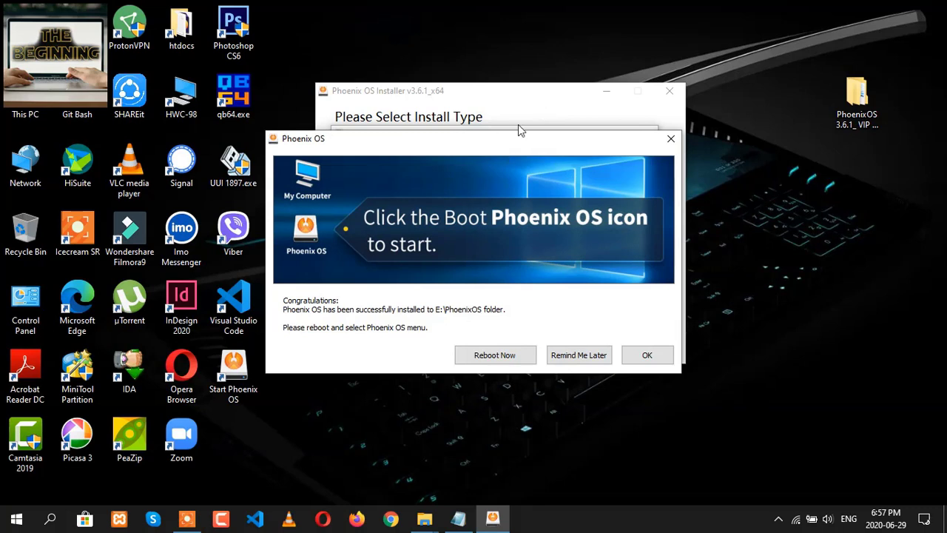
pyautogui.moveTo(498, 137); pyautogui.dragTo(506, 47)
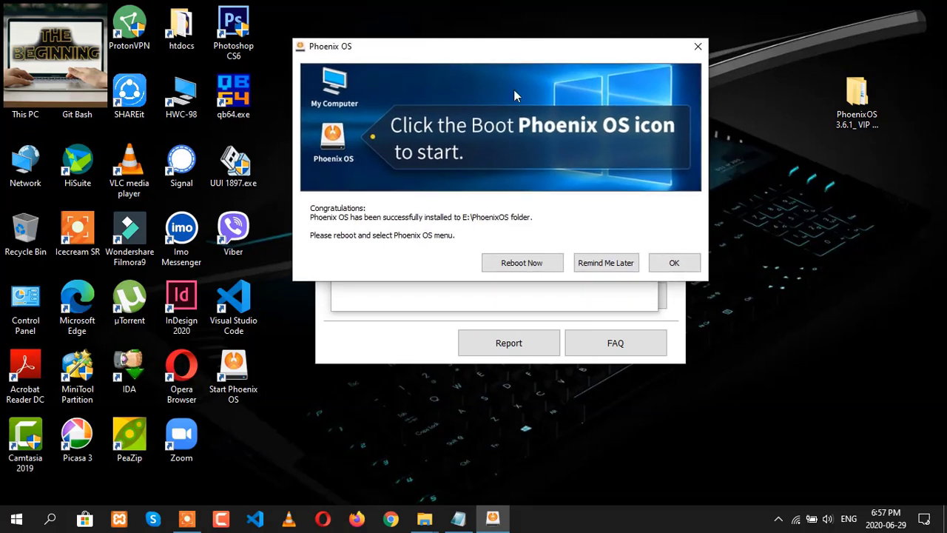
# - Dismiss the install success message and open the Replacement Files folder
pyautogui.click(668, 261)
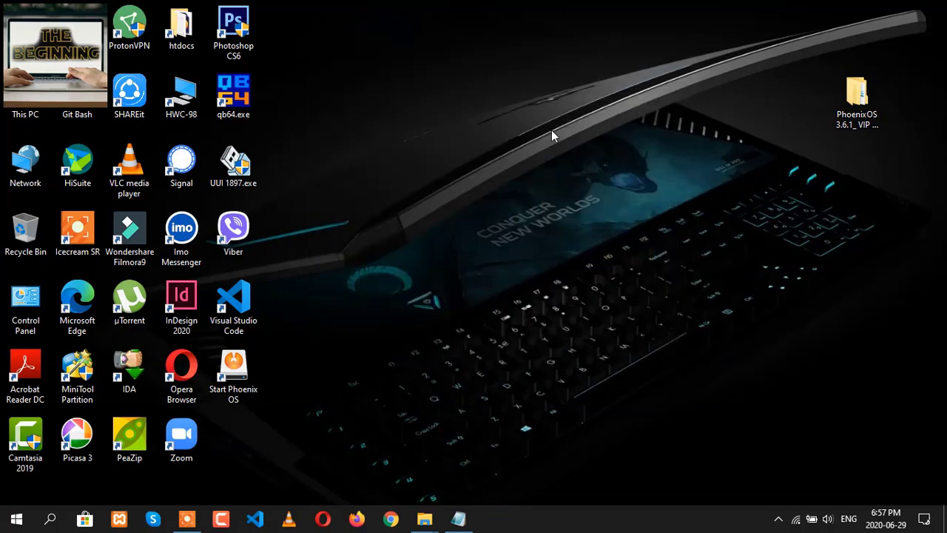
pyautogui.doubleClick(856, 96)
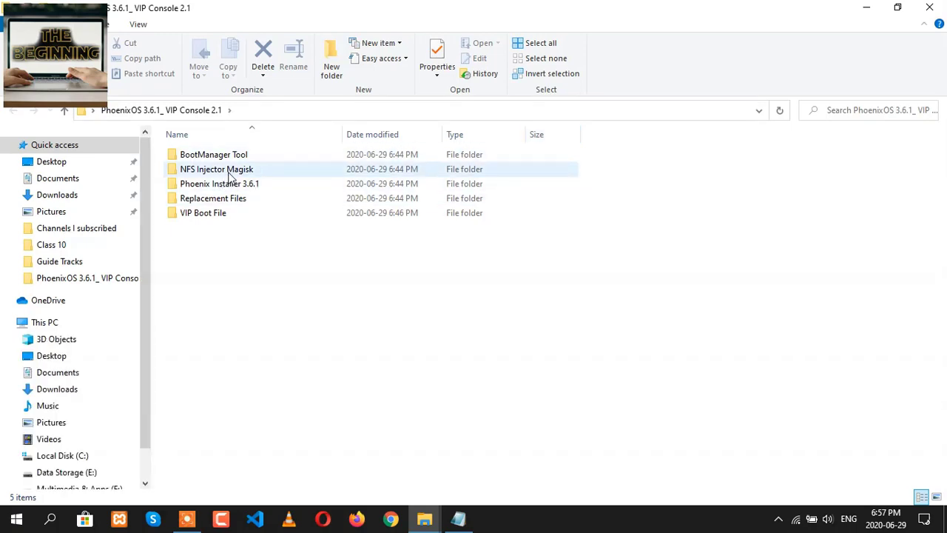
pyautogui.click(256, 199)
pyautogui.doubleClick(256, 199)
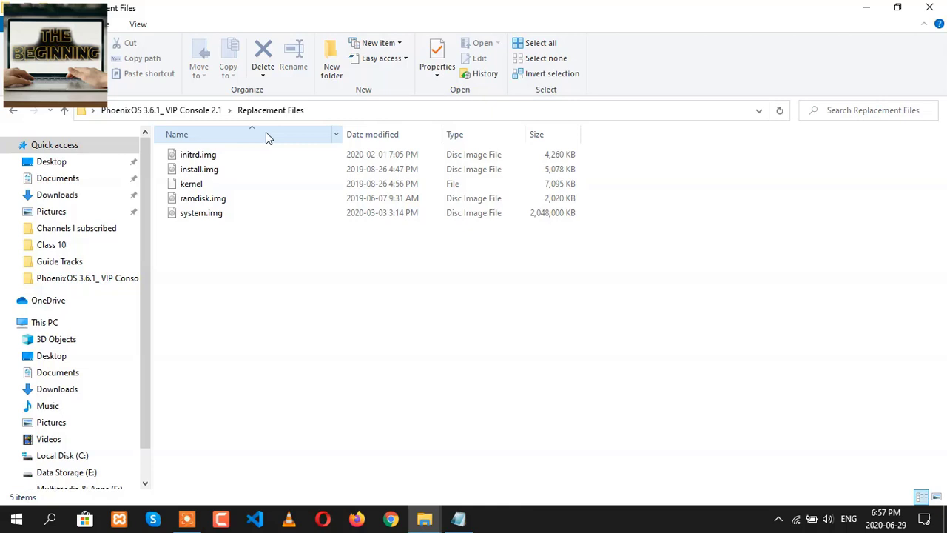
# - Select all five files in Replacement Files and copy them
pyautogui.moveTo(284, 244); pyautogui.dragTo(253, 157)
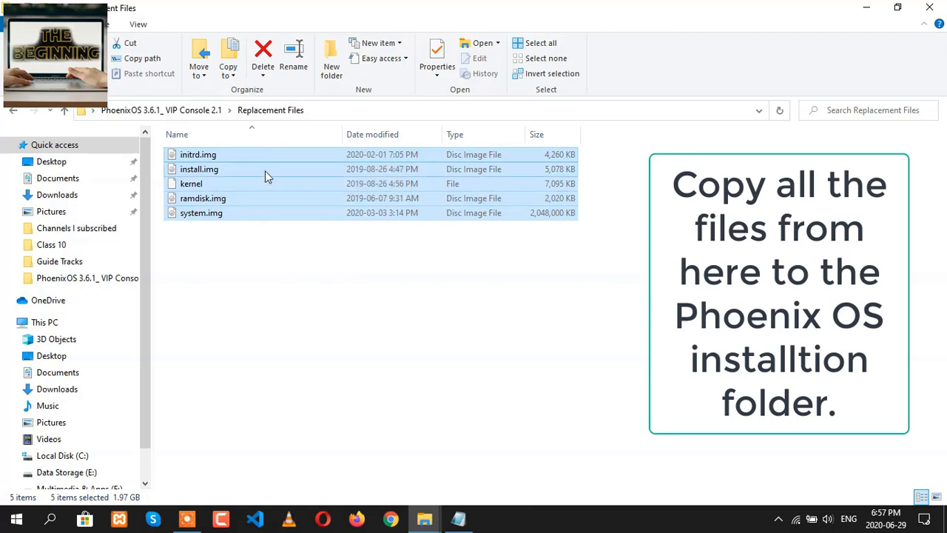
pyautogui.rightClick(271, 162)
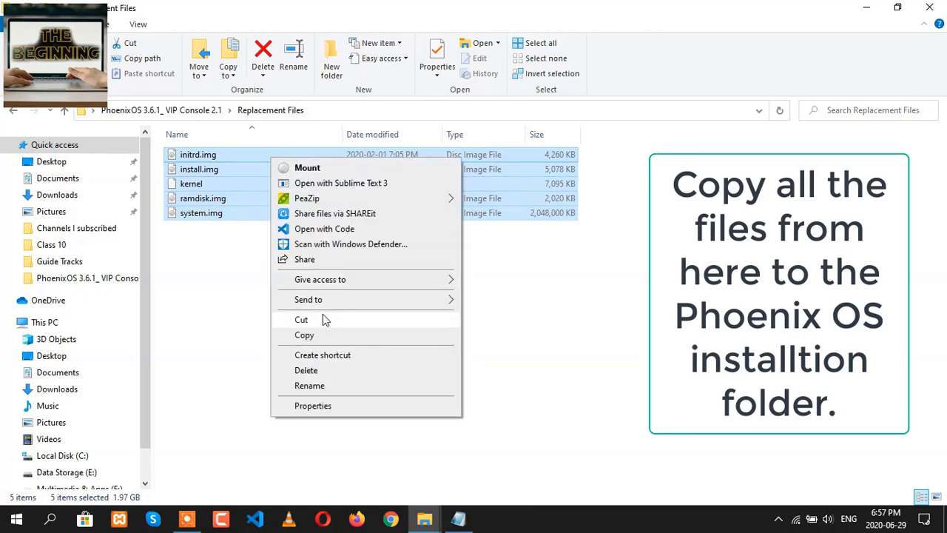
pyautogui.click(348, 334)
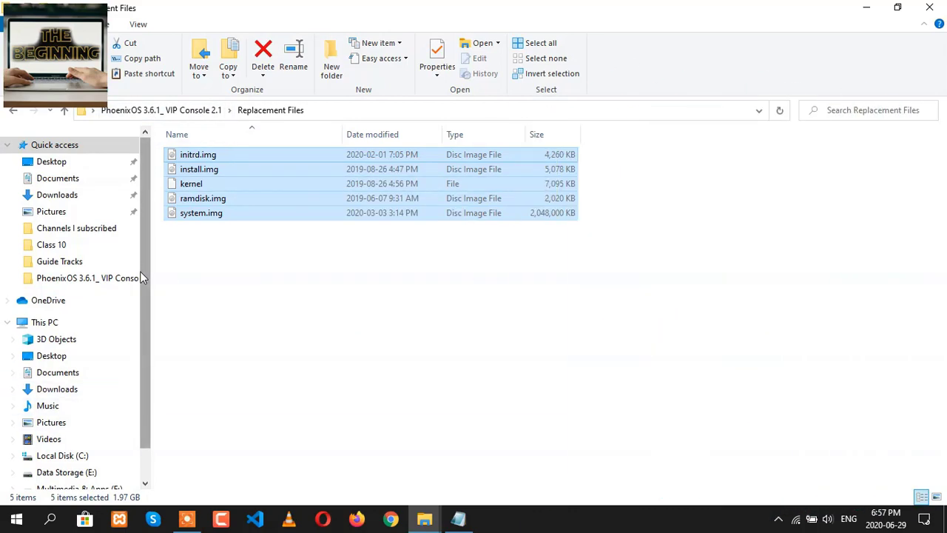
pyautogui.scroll(-1, 111, 433)
# - Paste the replacement files into E:\PhoenixOS, replacing the five existing files
pyautogui.click(67, 427)
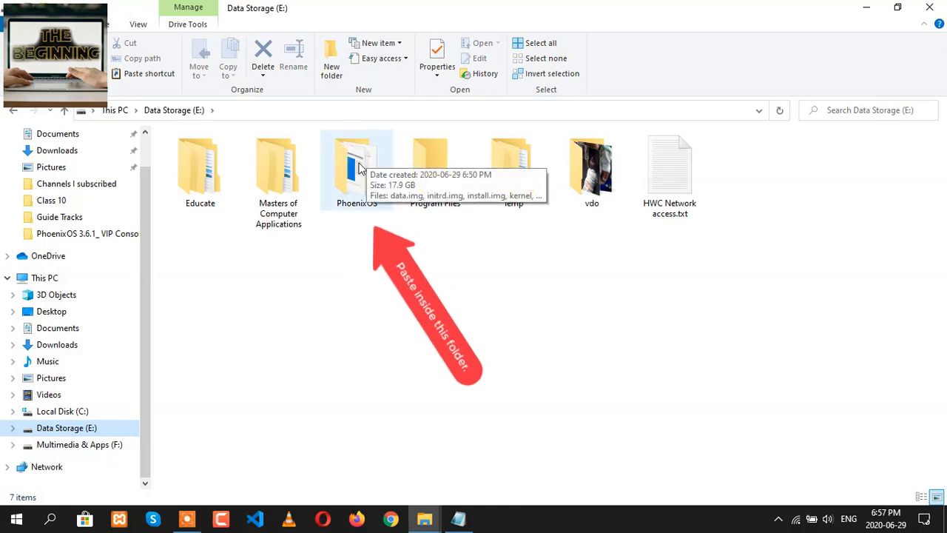
pyautogui.doubleClick(360, 169)
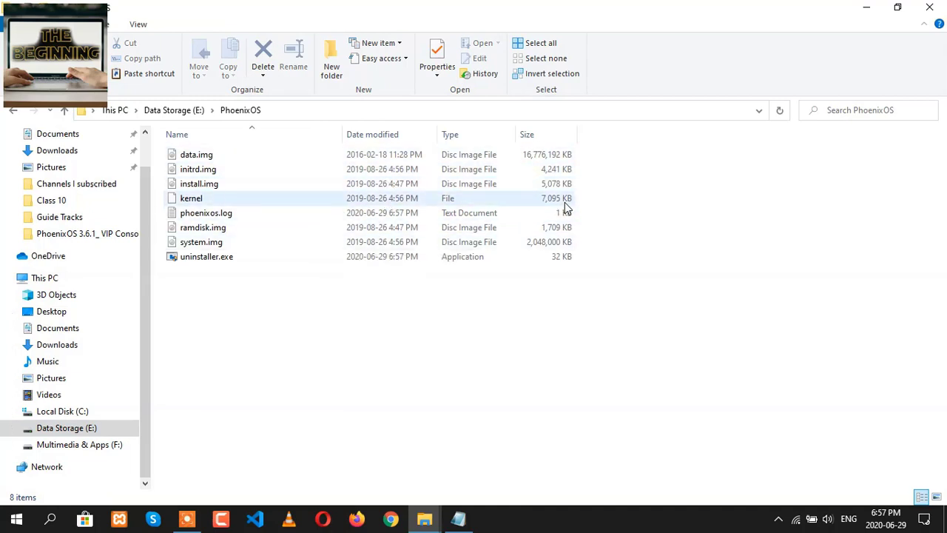
pyautogui.rightClick(696, 167)
pyautogui.click(730, 264)
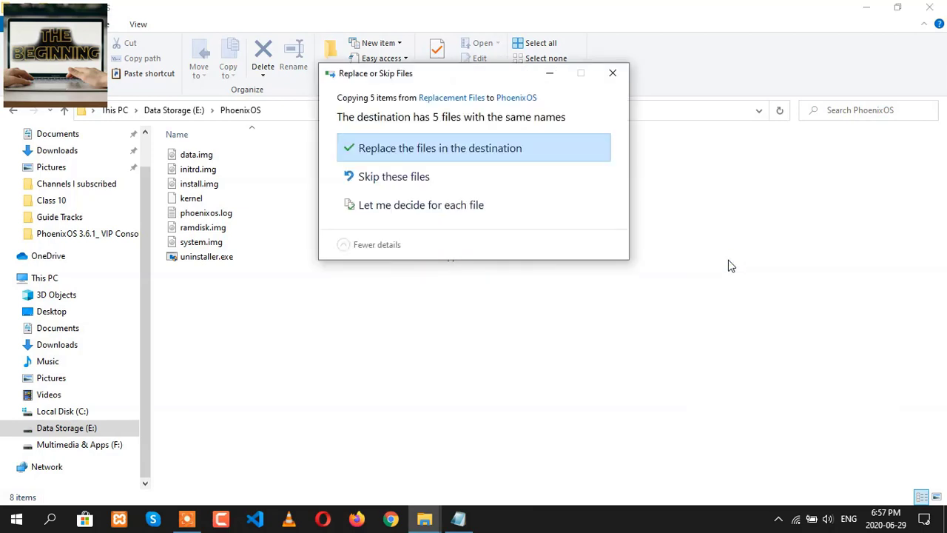
pyautogui.click(456, 151)
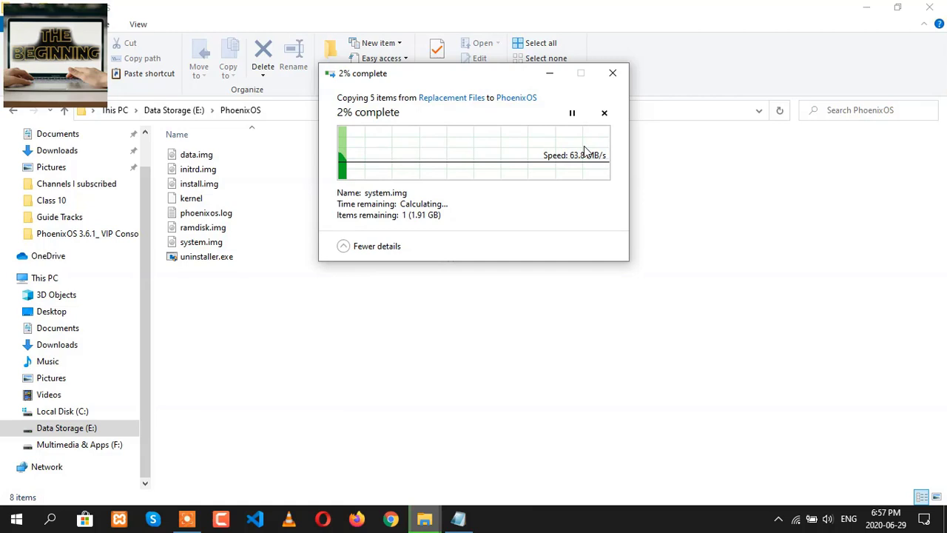
pyautogui.moveTo(510, 81); pyautogui.dragTo(595, 150)
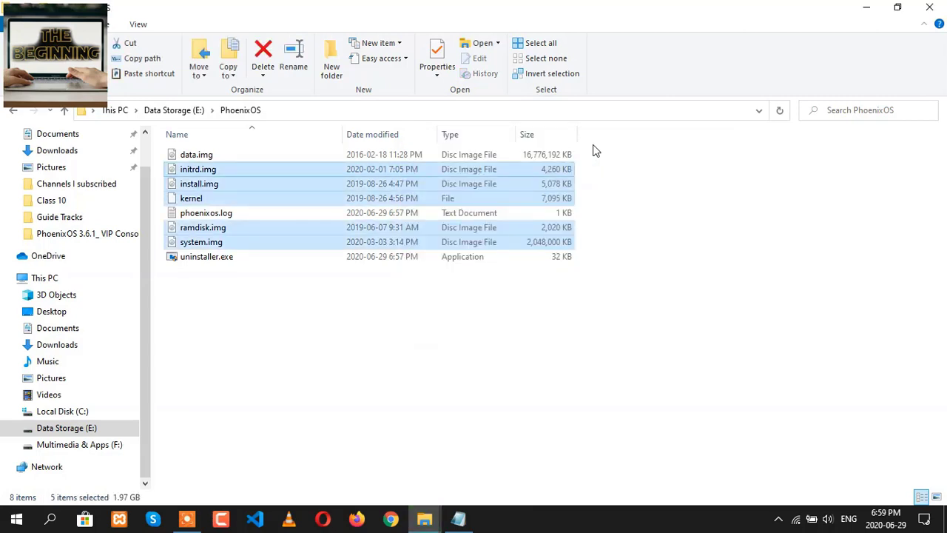
# - Copy the vipboot file from the VIP Boot File folder
pyautogui.press('super+d')
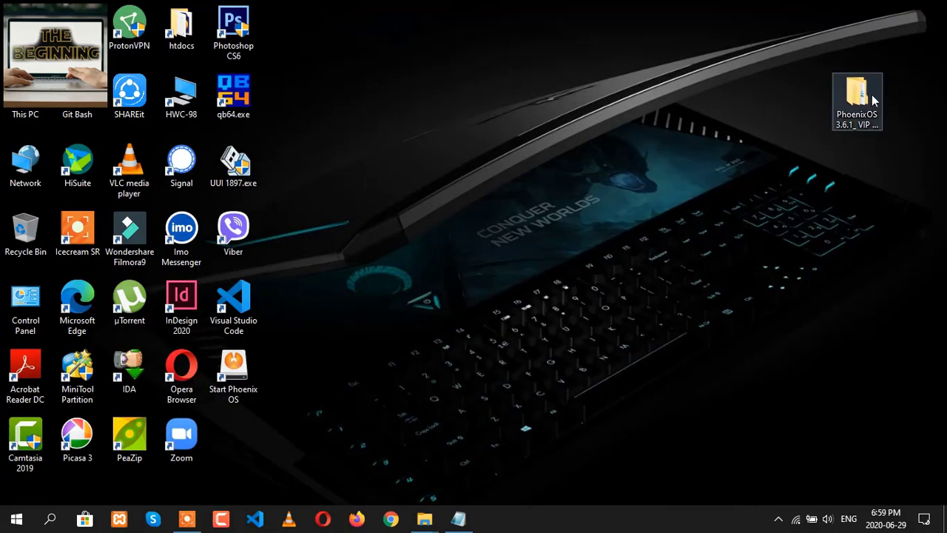
pyautogui.doubleClick(856, 93)
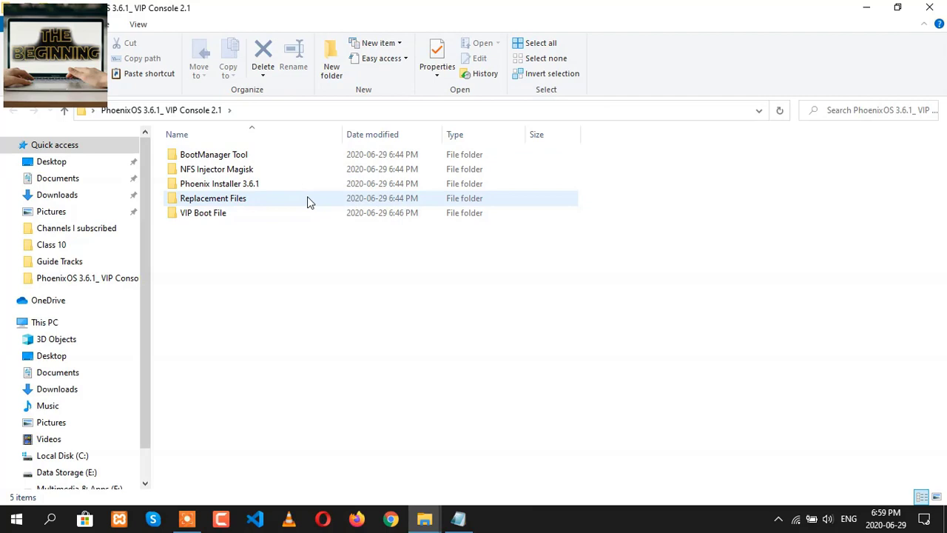
pyautogui.doubleClick(264, 215)
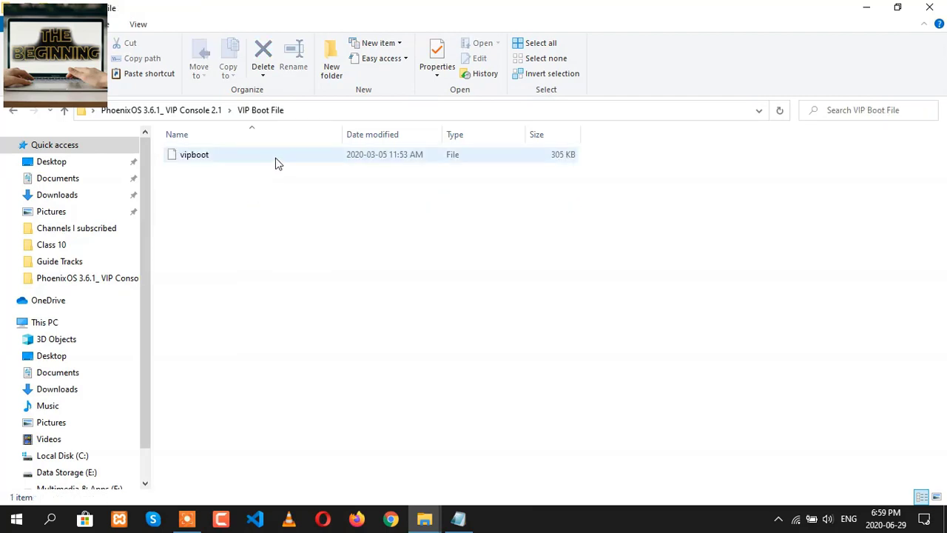
pyautogui.click(274, 158)
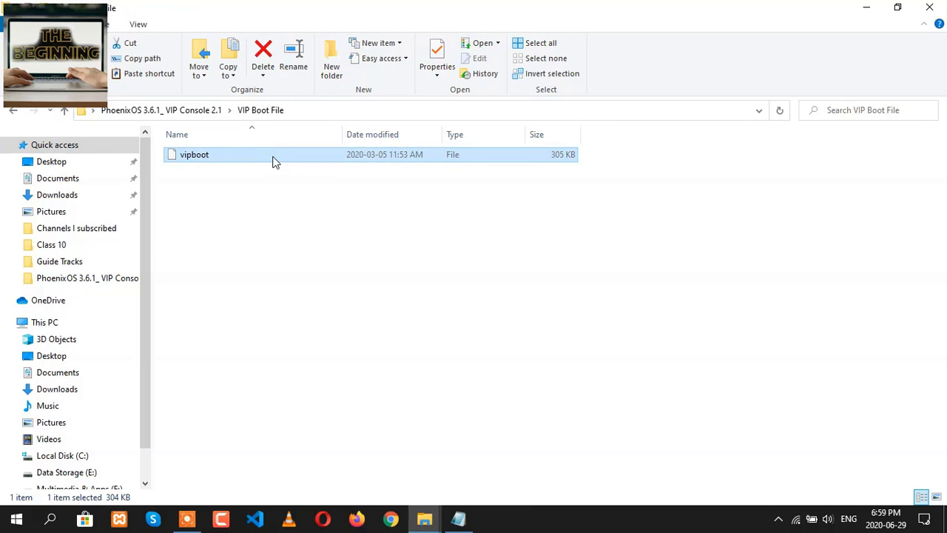
pyautogui.rightClick(274, 158)
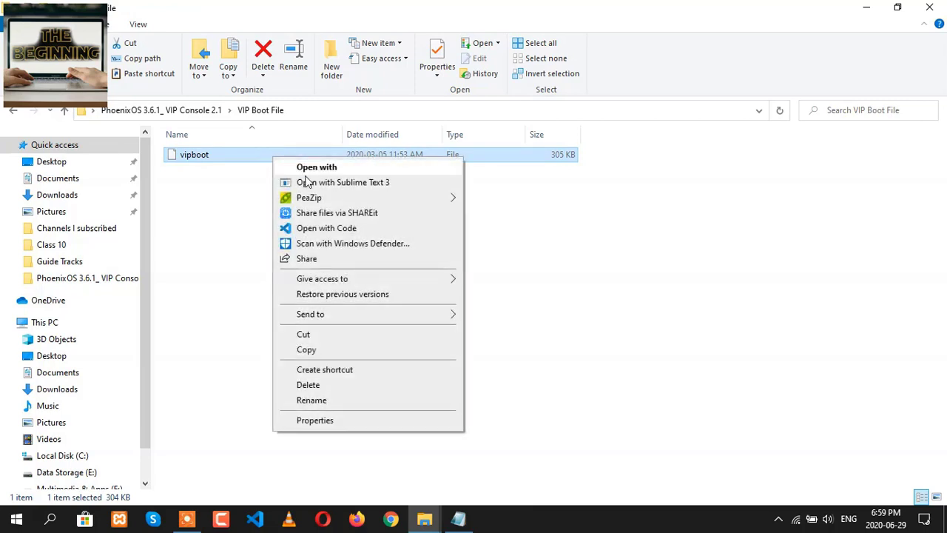
pyautogui.click(360, 349)
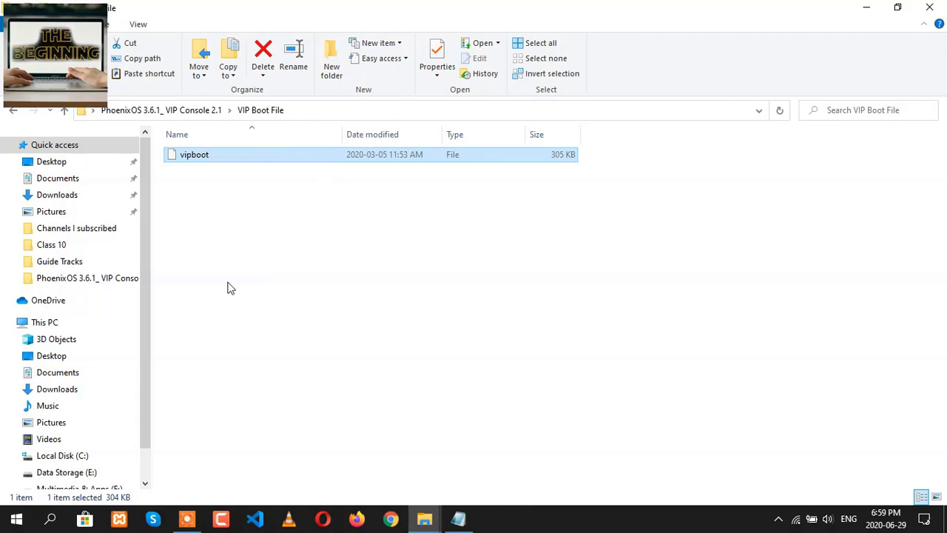
# - Paste vipboot into Local Disk (C:), replacing the old copy with administrator permission
pyautogui.click(114, 453)
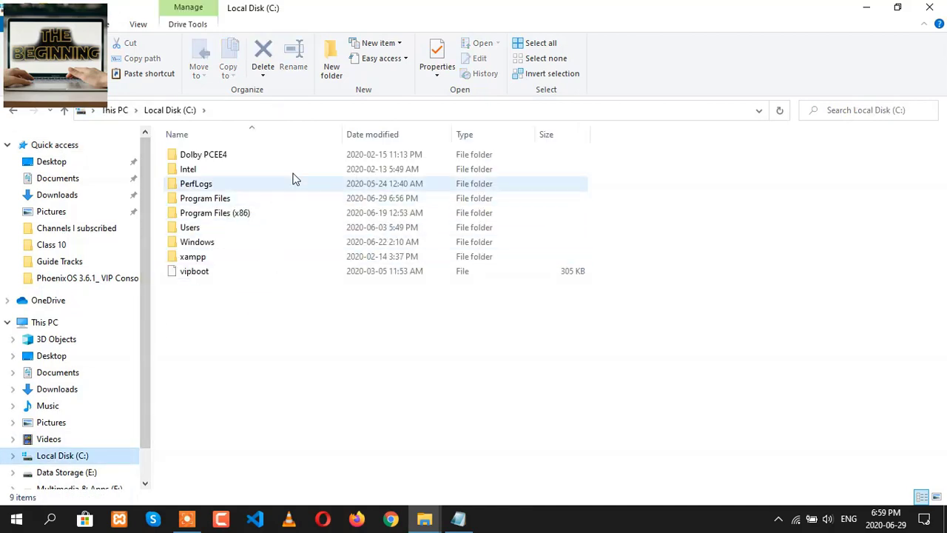
pyautogui.rightClick(366, 326)
pyautogui.click(453, 166)
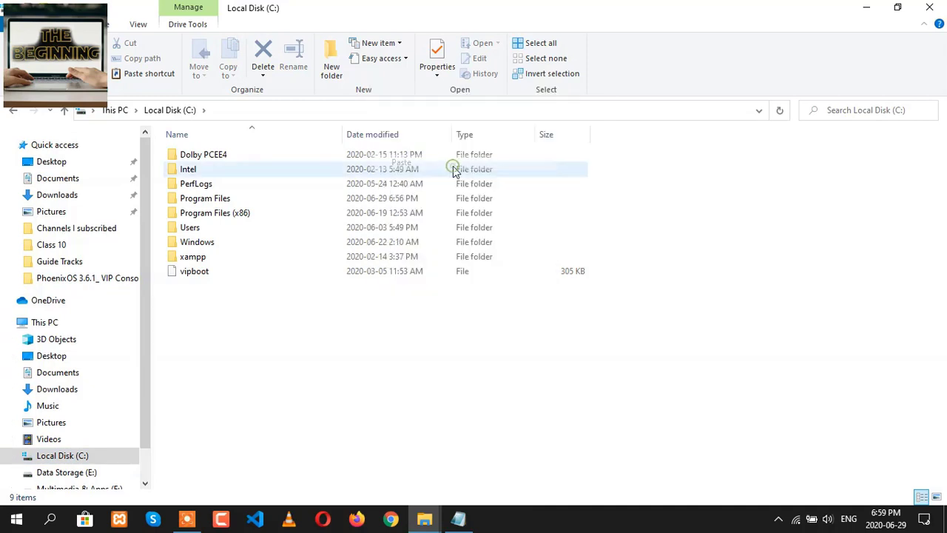
pyautogui.click(421, 147)
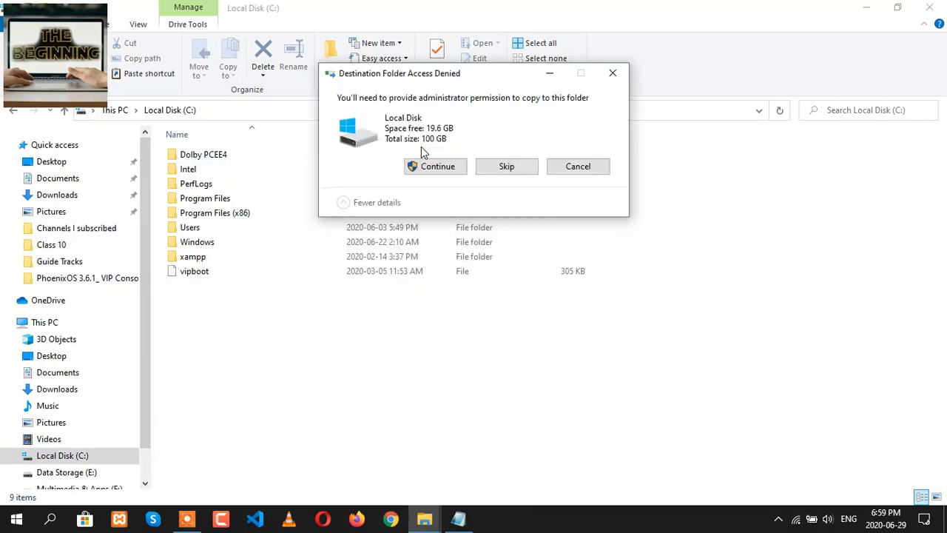
pyautogui.click(444, 169)
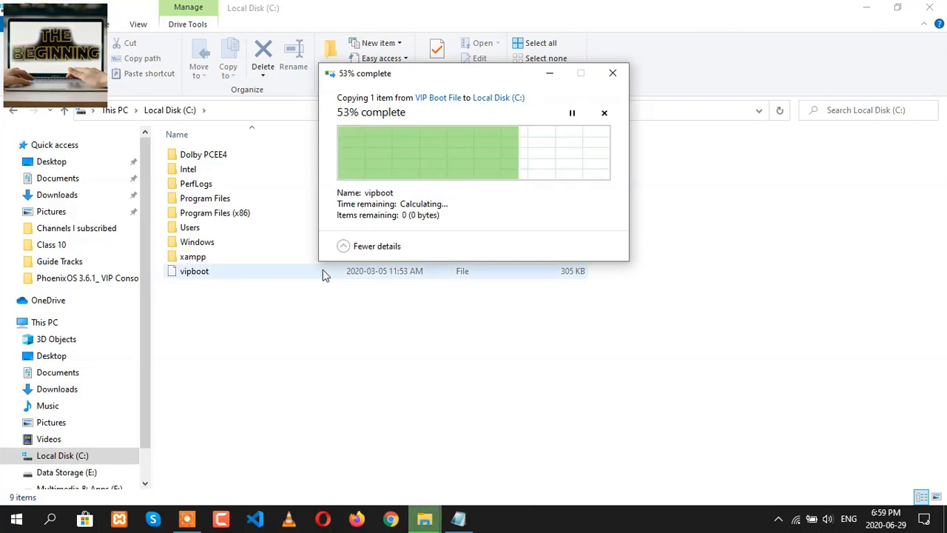
pyautogui.click(397, 291)
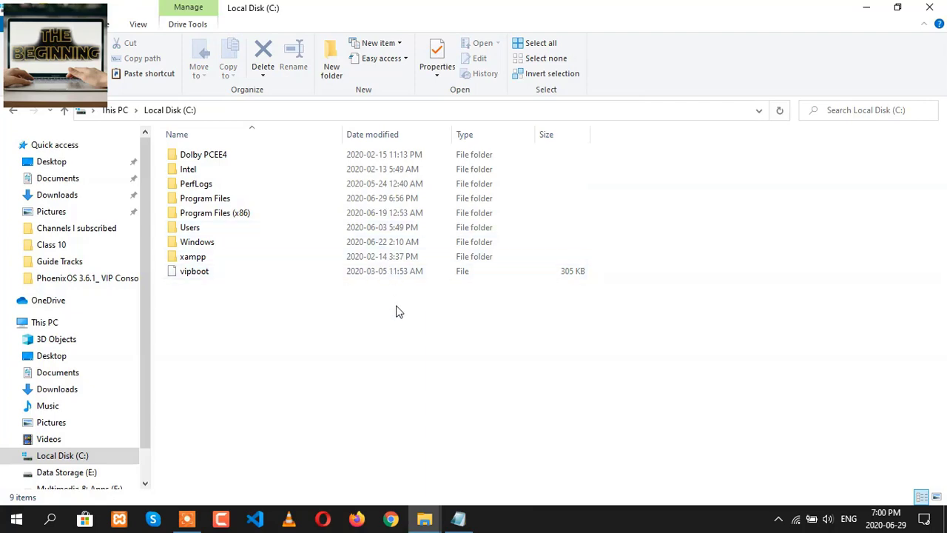
# - Run BOOTICEx64.exe from the BootManager Tool folder as administrator and switch to its BCD tab
pyautogui.click(936, 6)
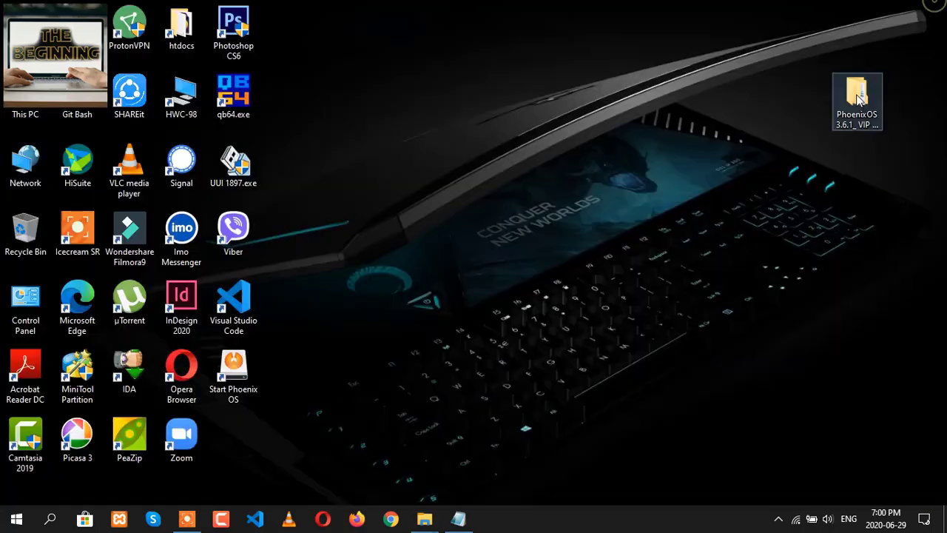
pyautogui.doubleClick(857, 96)
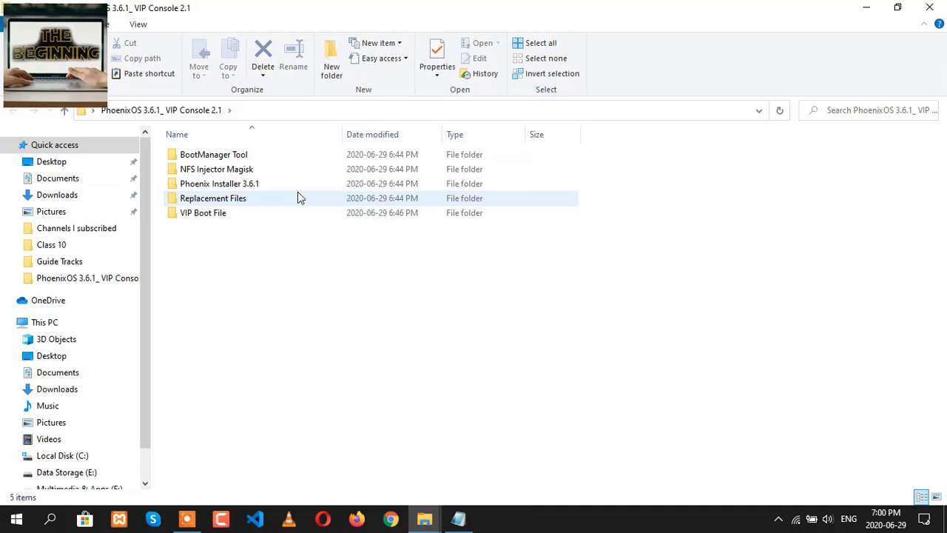
pyautogui.click(315, 154)
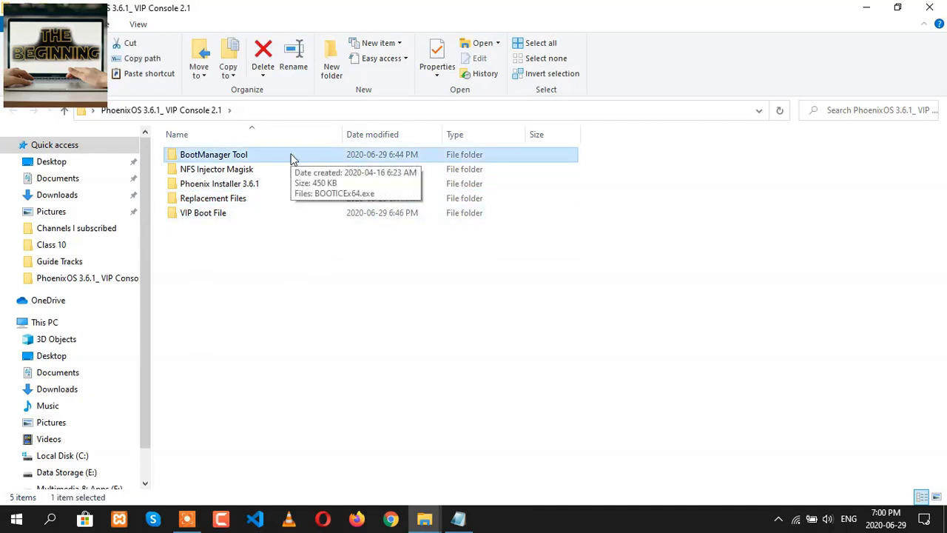
pyautogui.doubleClick(292, 159)
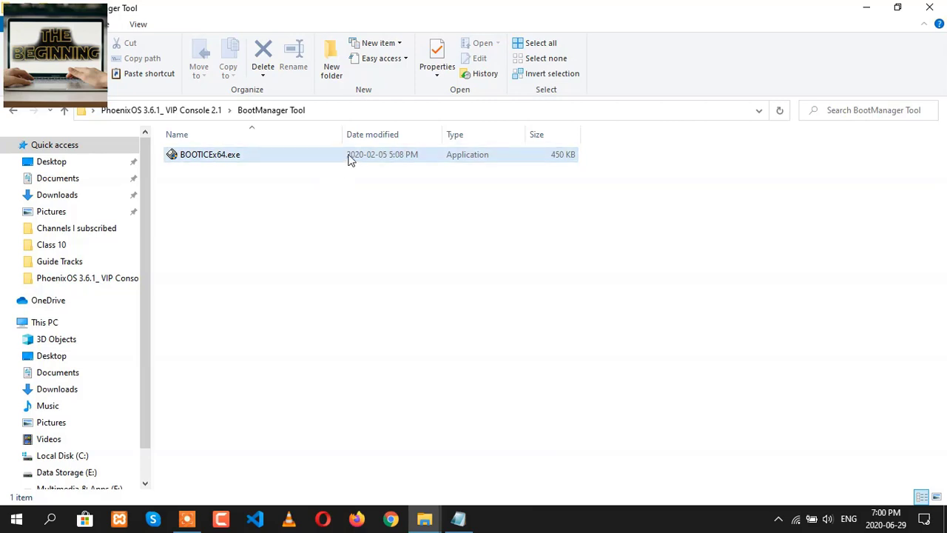
pyautogui.rightClick(349, 155)
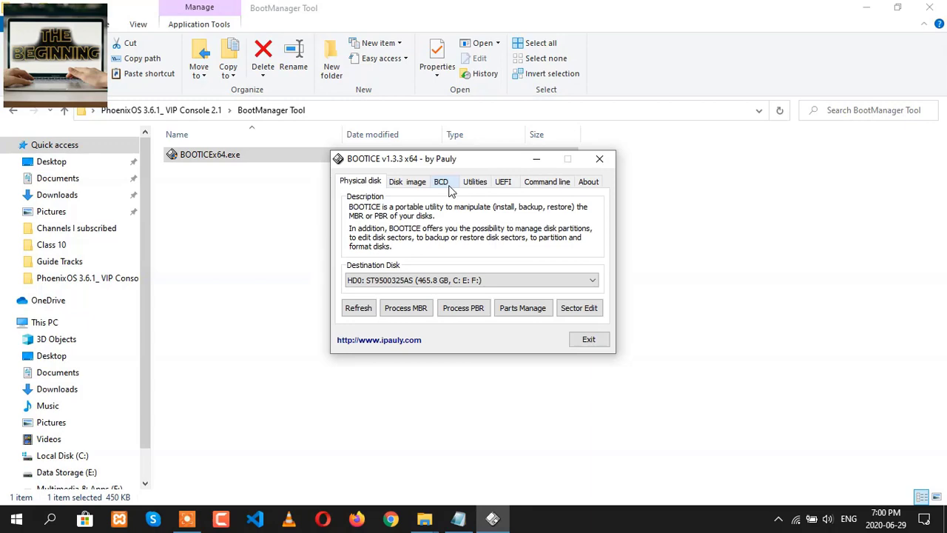
pyautogui.click(441, 183)
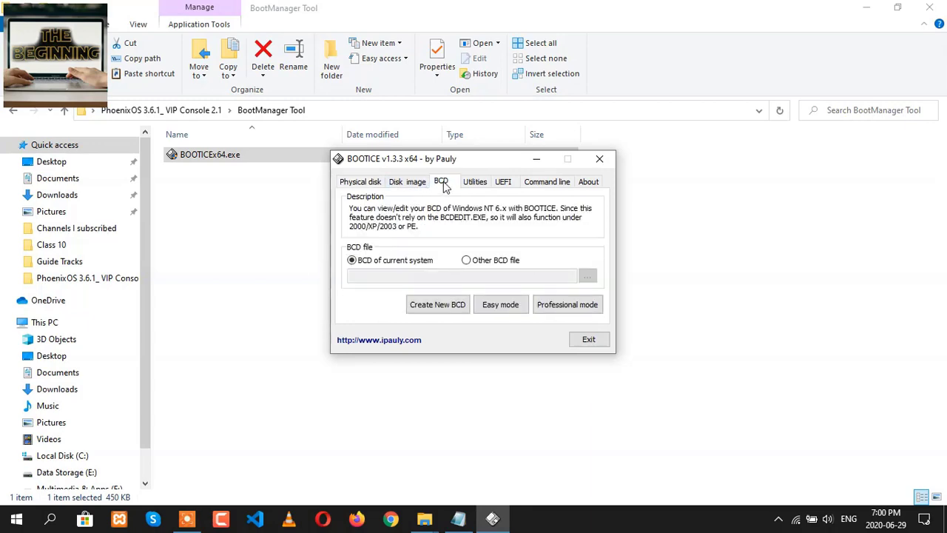
pyautogui.moveTo(467, 166); pyautogui.dragTo(467, 161)
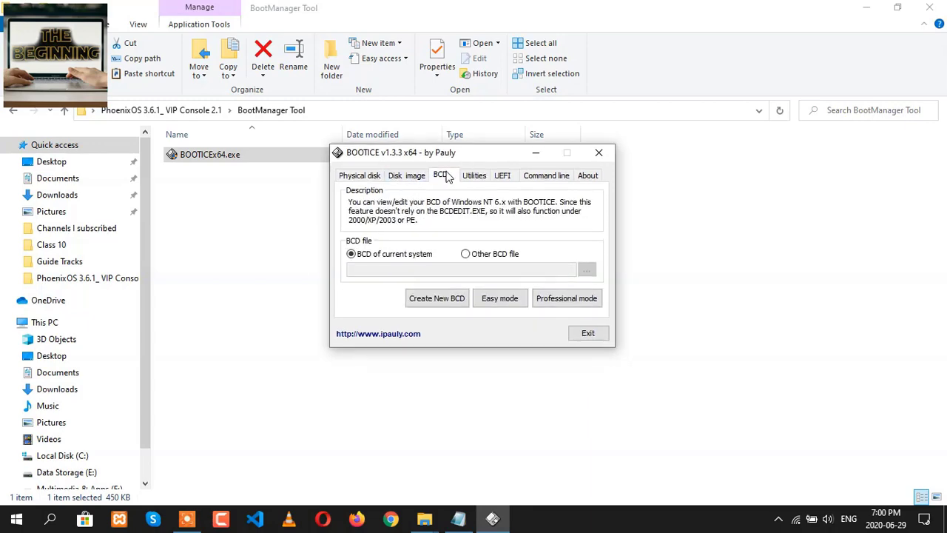
# - In Easy mode, set the Phoenix OS entry to disk HD0, partition C:, boot file \vipboot
pyautogui.click(500, 298)
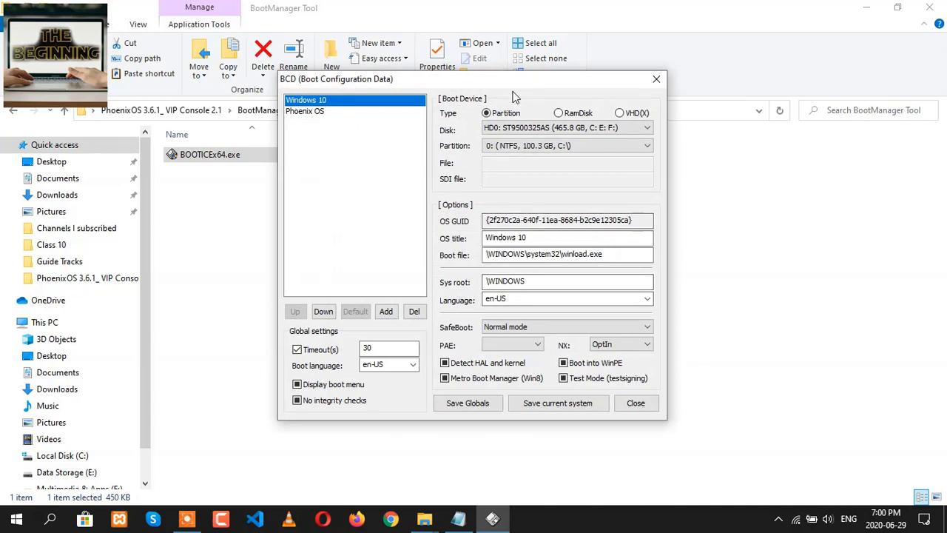
pyautogui.moveTo(516, 93); pyautogui.dragTo(527, 92)
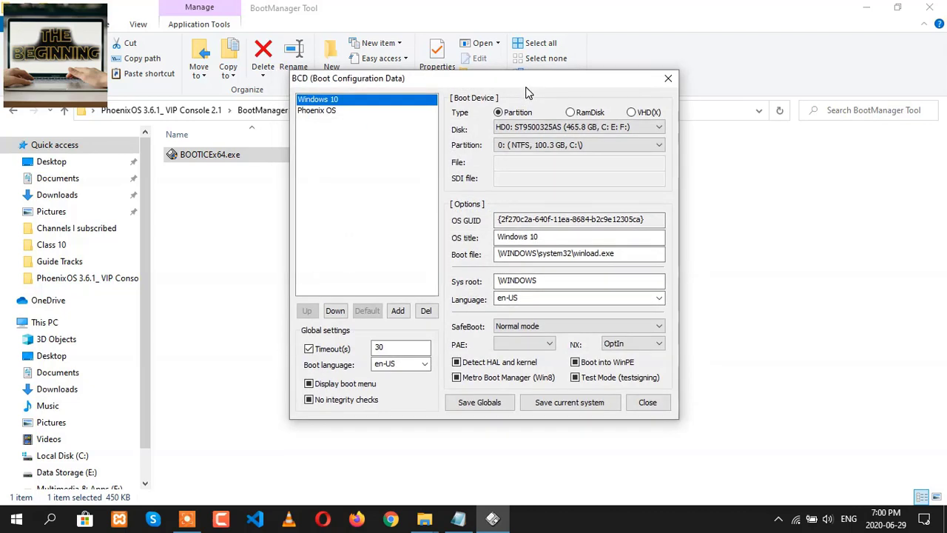
pyautogui.click(378, 112)
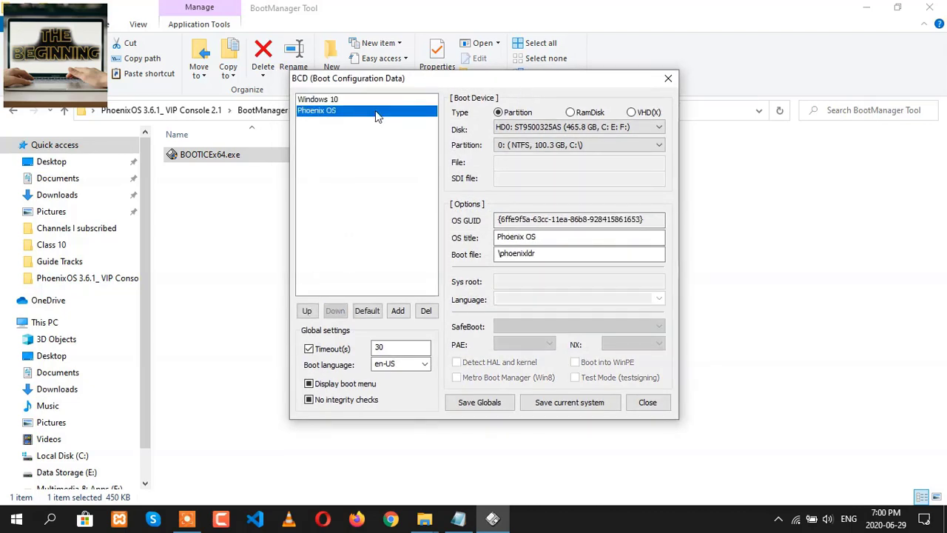
pyautogui.click(606, 127)
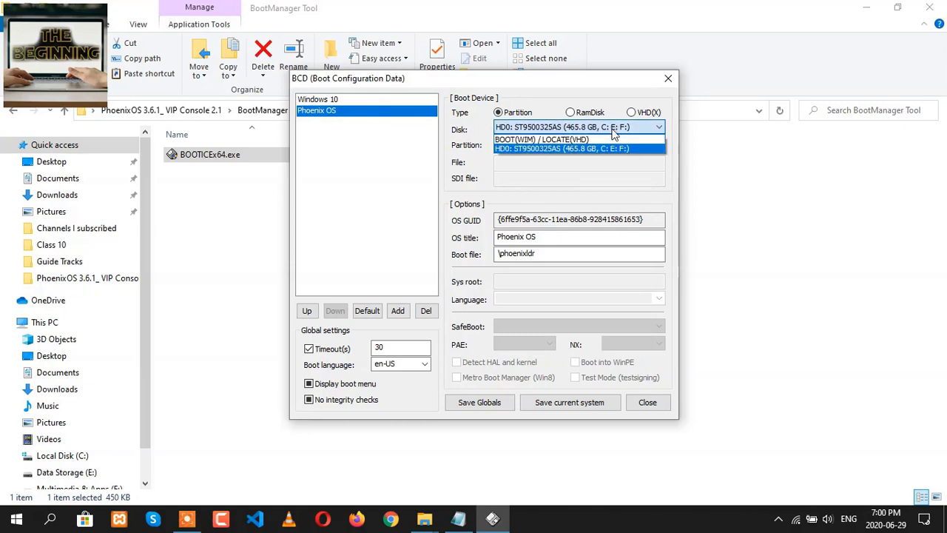
pyautogui.click(615, 150)
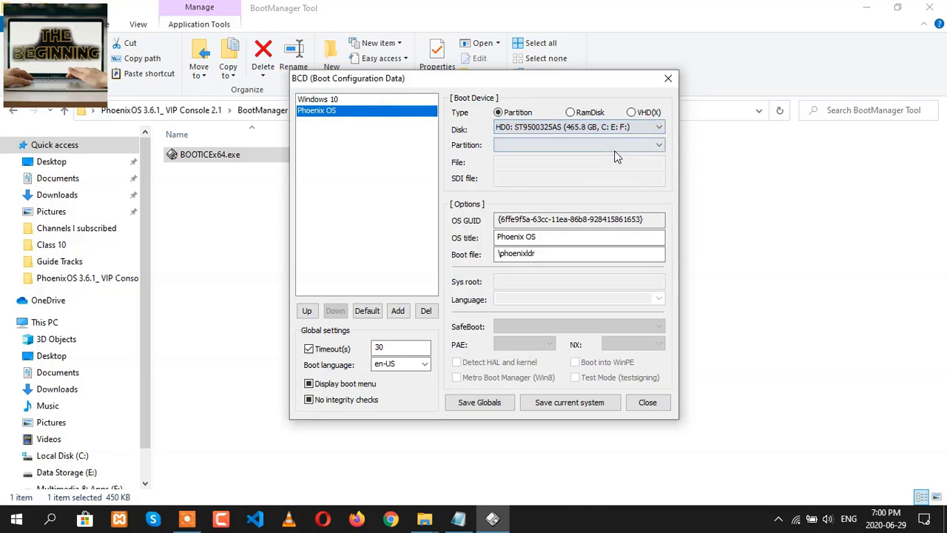
pyautogui.click(596, 146)
pyautogui.click(592, 158)
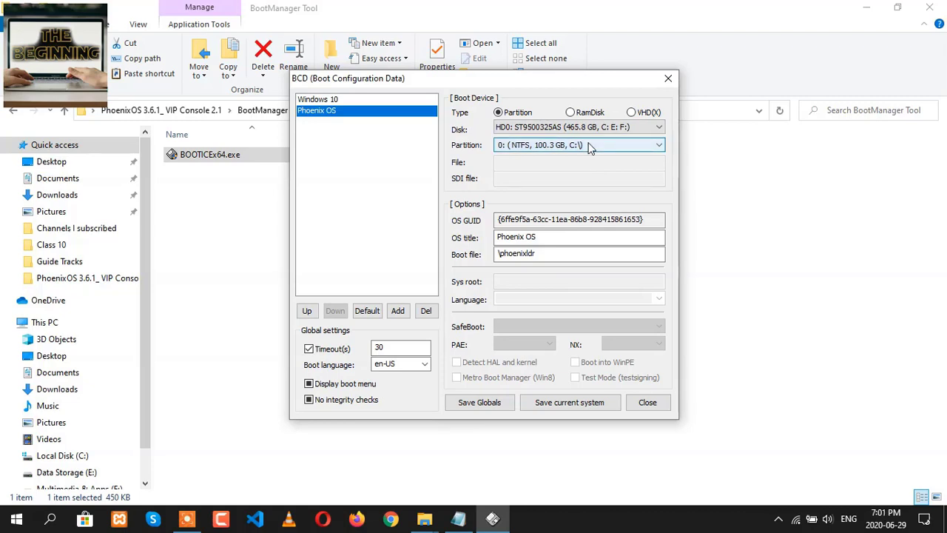
pyautogui.click(562, 256)
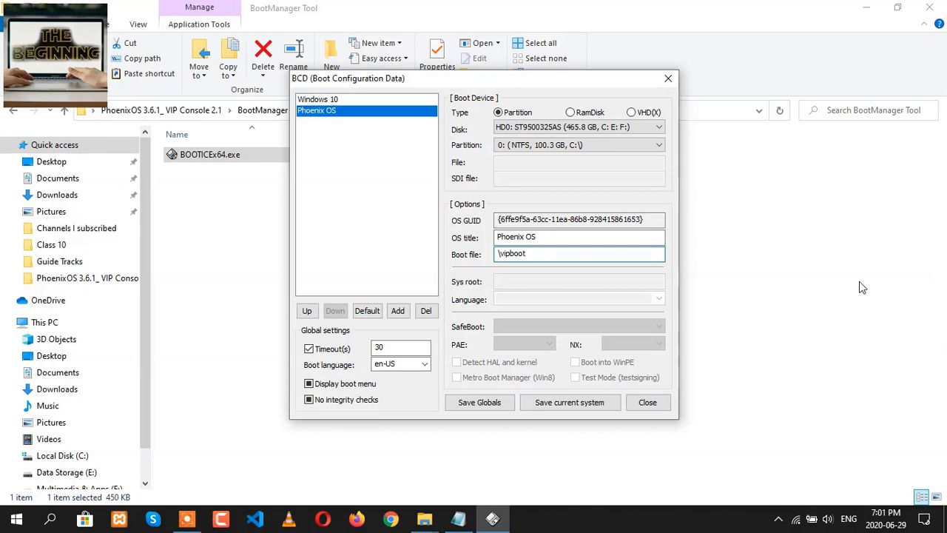
# - Save the Phoenix OS entry, compare it with Windows 10, and close BOOTICE
pyautogui.click(596, 401)
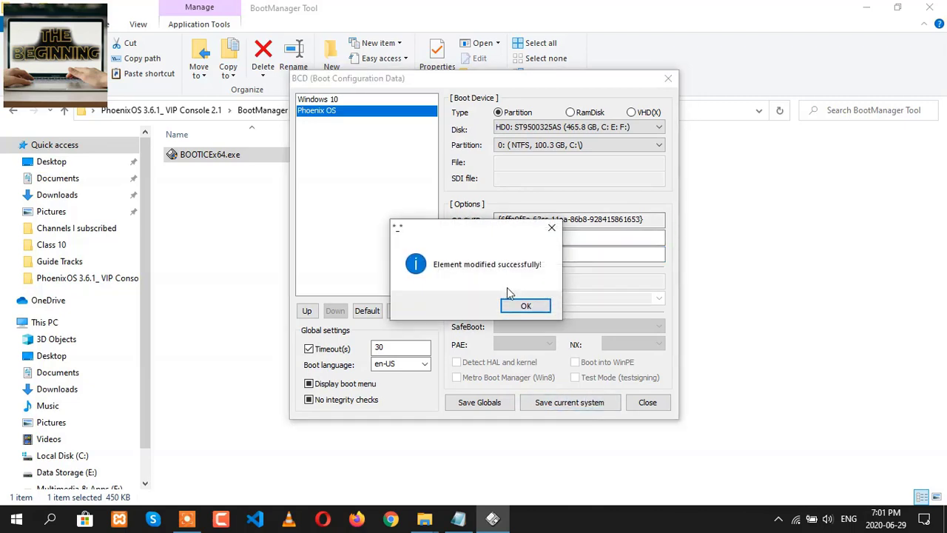
pyautogui.click(525, 308)
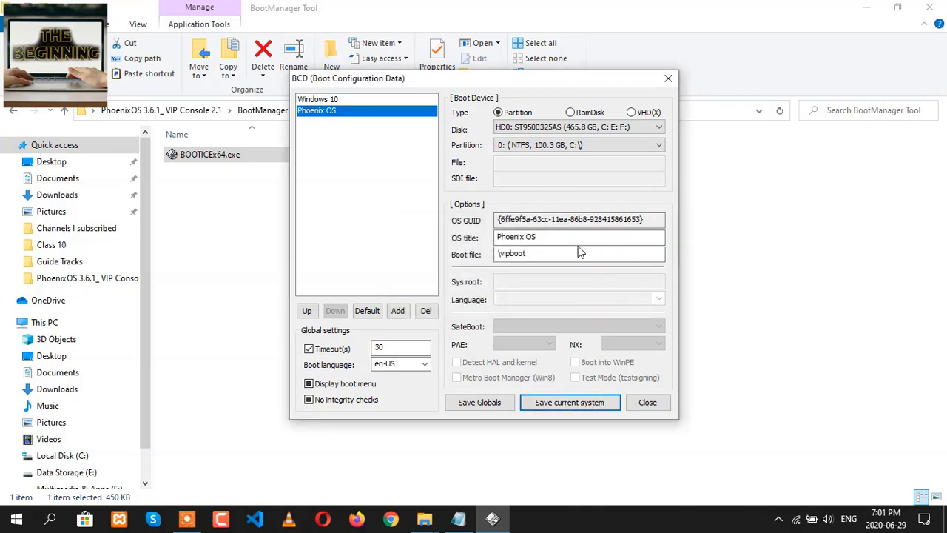
pyautogui.click(415, 101)
pyautogui.click(414, 111)
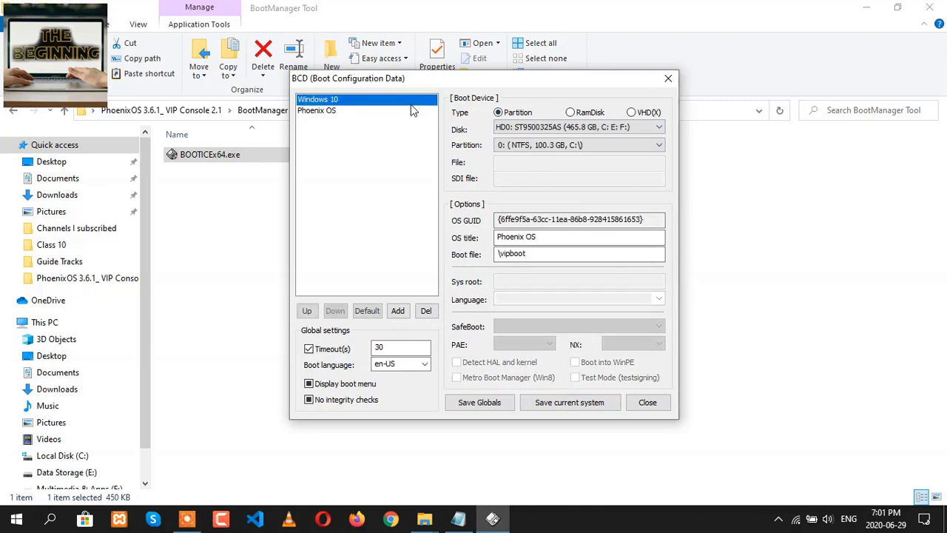
pyautogui.click(412, 101)
pyautogui.click(412, 111)
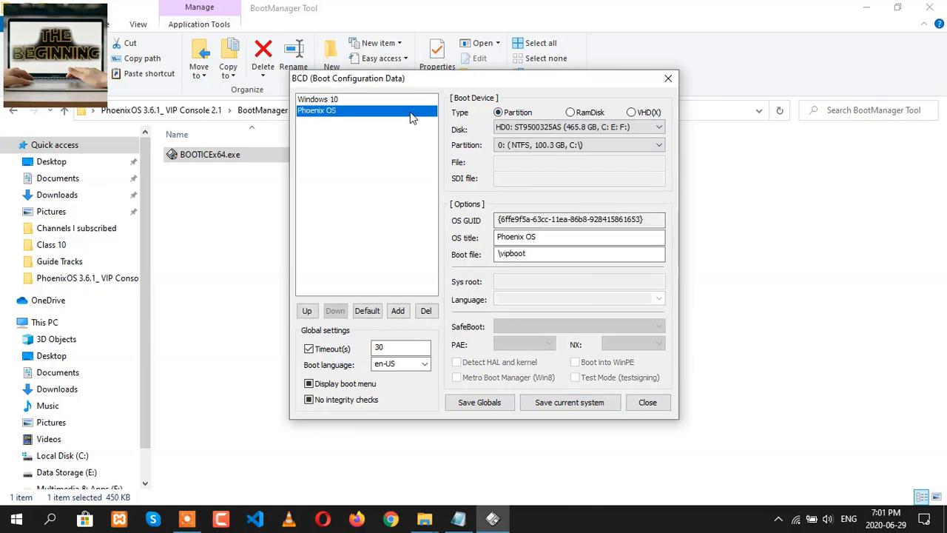
pyautogui.click(412, 101)
pyautogui.click(412, 111)
pyautogui.click(412, 101)
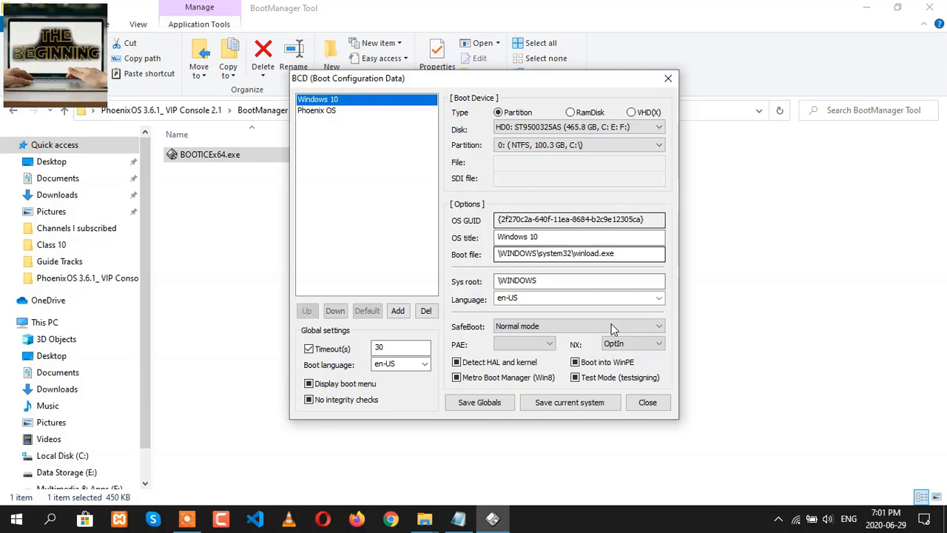
pyautogui.click(644, 406)
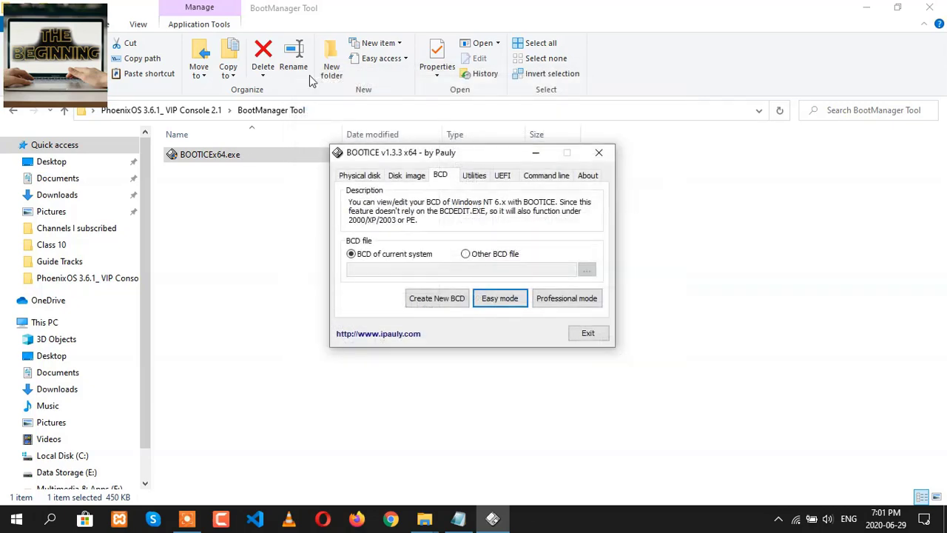
pyautogui.click(600, 154)
# - Close File Explorer and the Notepad release notes, then restart Windows
pyautogui.click(942, 7)
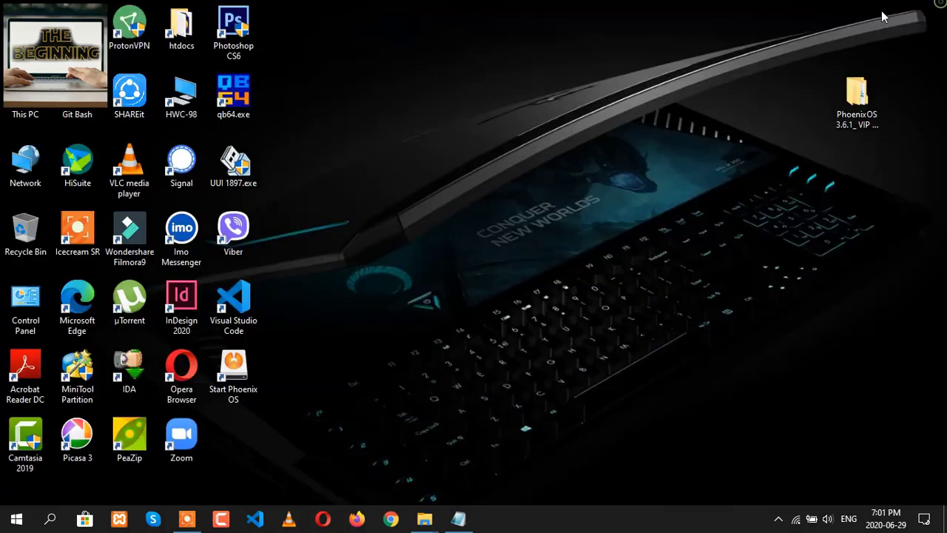
pyautogui.click(459, 518)
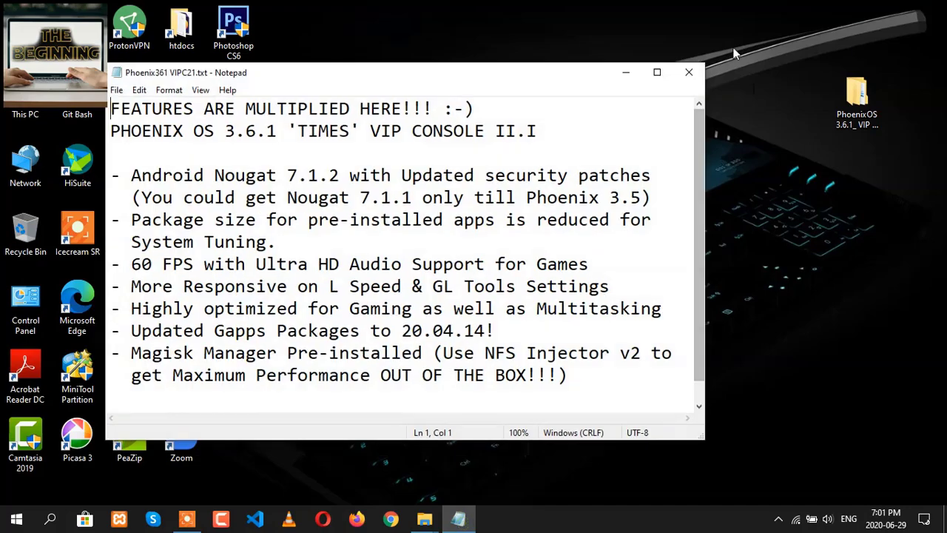
pyautogui.click(689, 72)
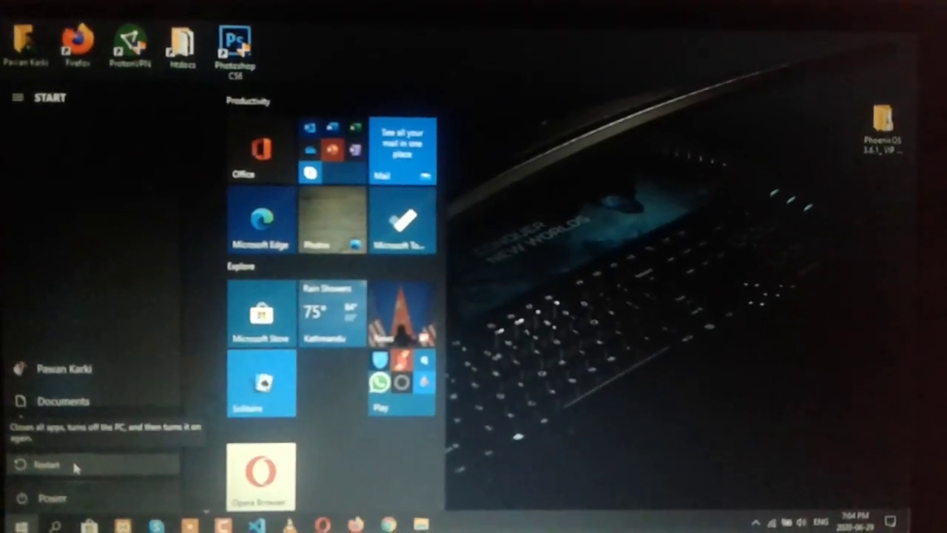
pyautogui.click(77, 466)
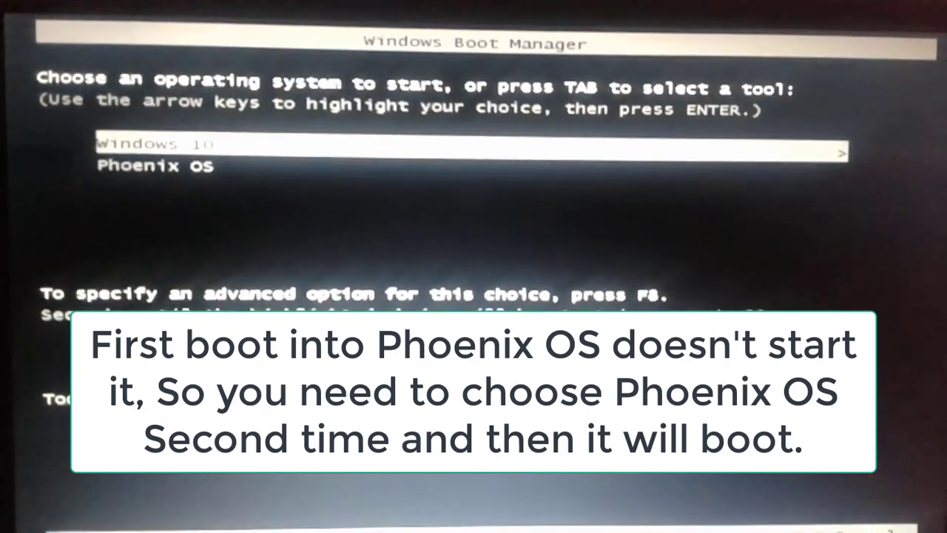
# - Choose Phoenix OS in Windows Boot Manager and boot it
pyautogui.press('Down')
pyautogui.press('Return')
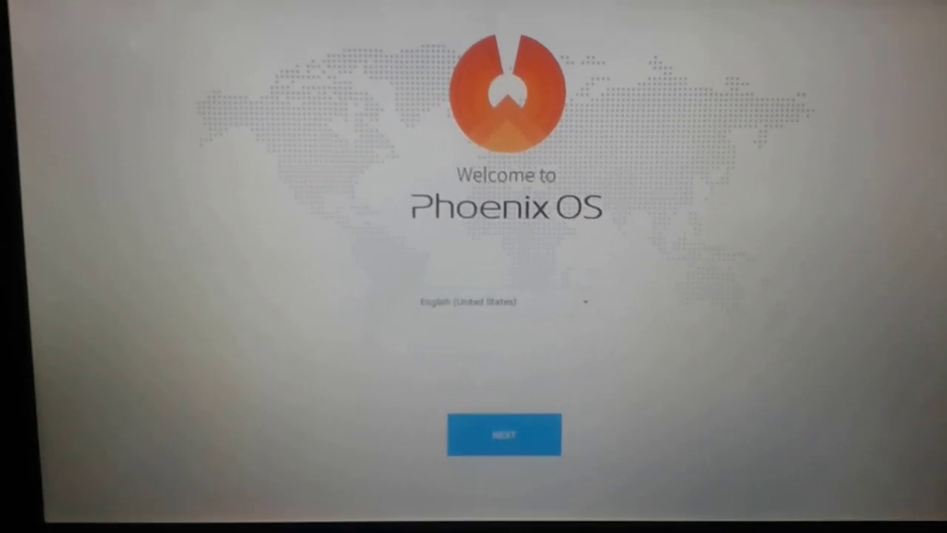
# - Get past the welcome screen, accept the license, and skip the Wi-Fi connection
pyautogui.click(508, 452)
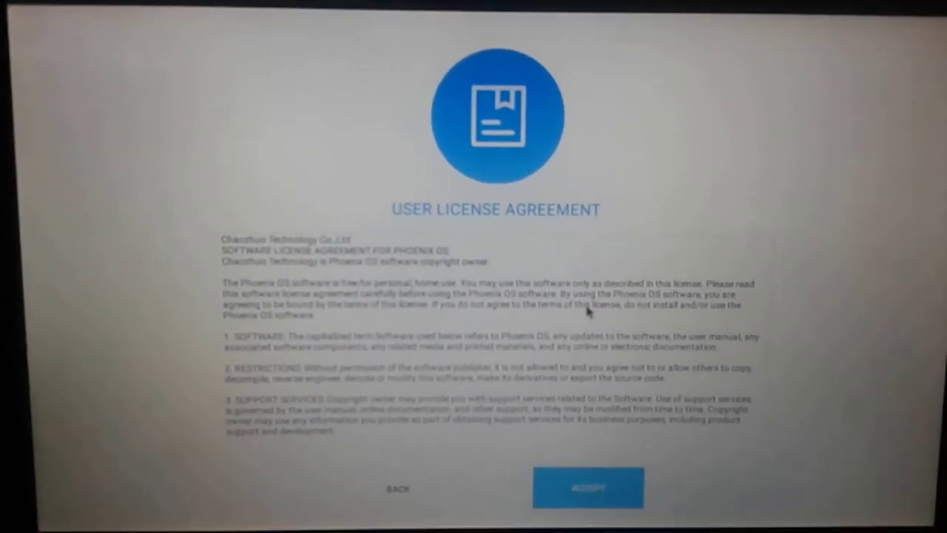
pyautogui.press('Return')
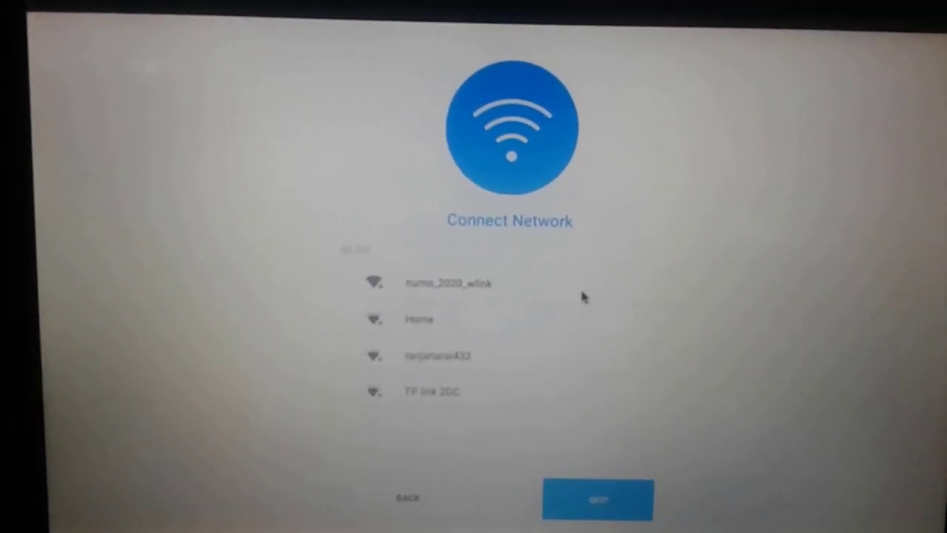
pyautogui.click(597, 520)
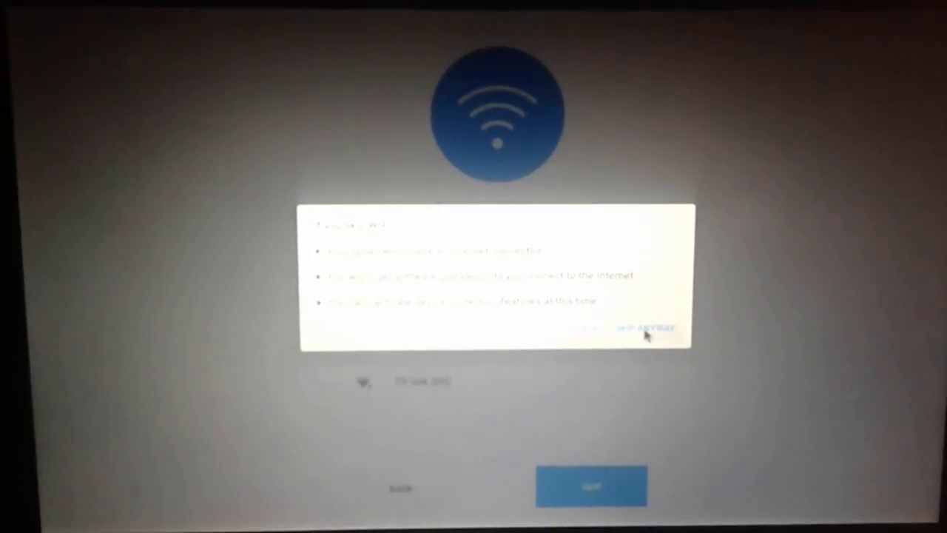
pyautogui.click(645, 330)
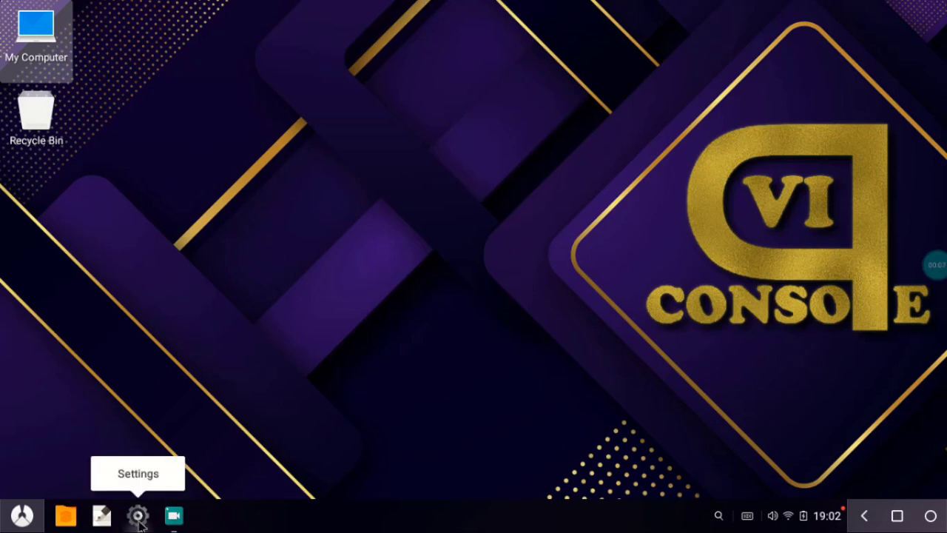
pyautogui.click(23, 515)
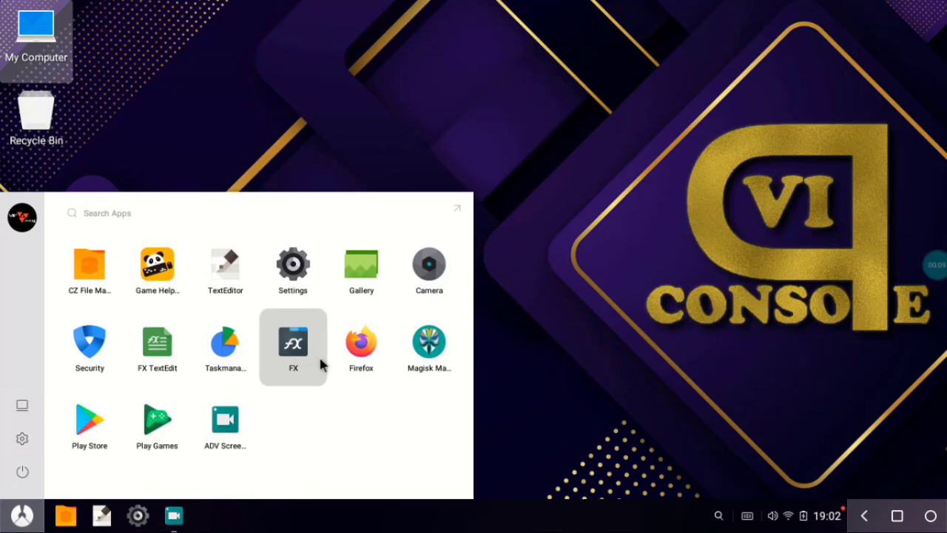
pyautogui.click(296, 267)
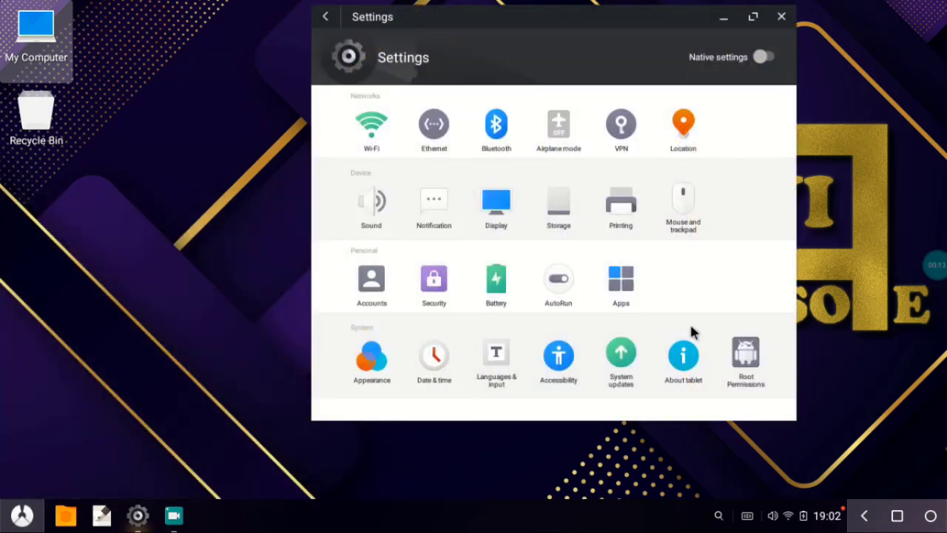
pyautogui.click(683, 355)
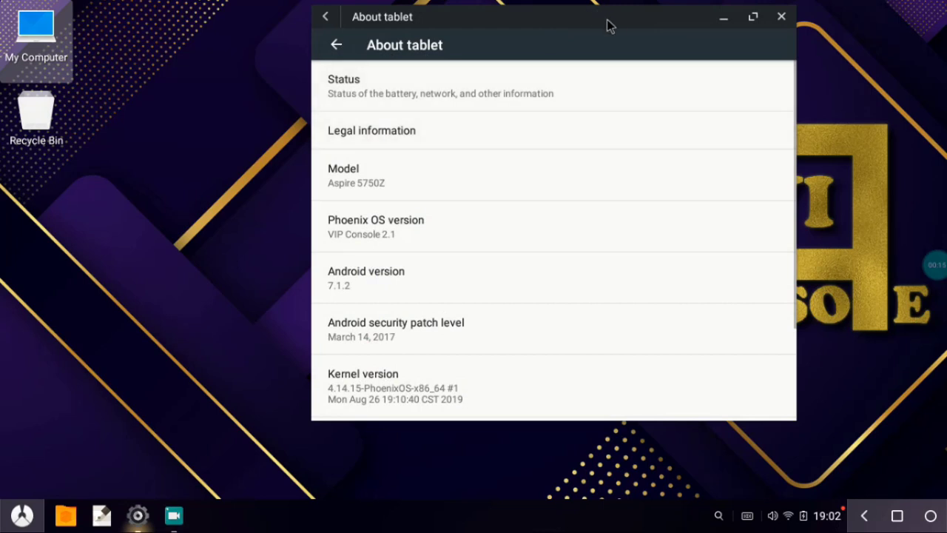
pyautogui.moveTo(607, 24); pyautogui.dragTo(593, 20)
pyautogui.scroll(-2, 429, 214)
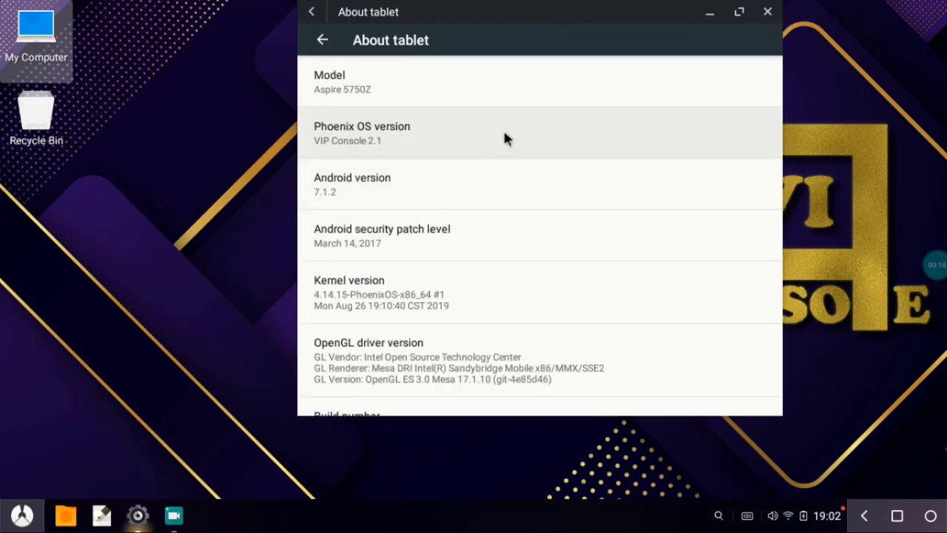
pyautogui.scroll(-1, 506, 133)
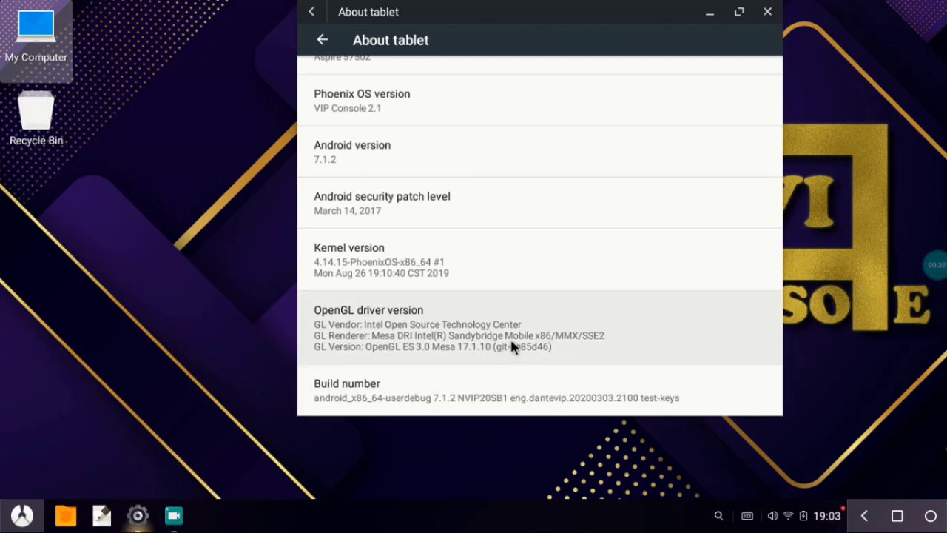
pyautogui.hotkey('alt', 'F4')
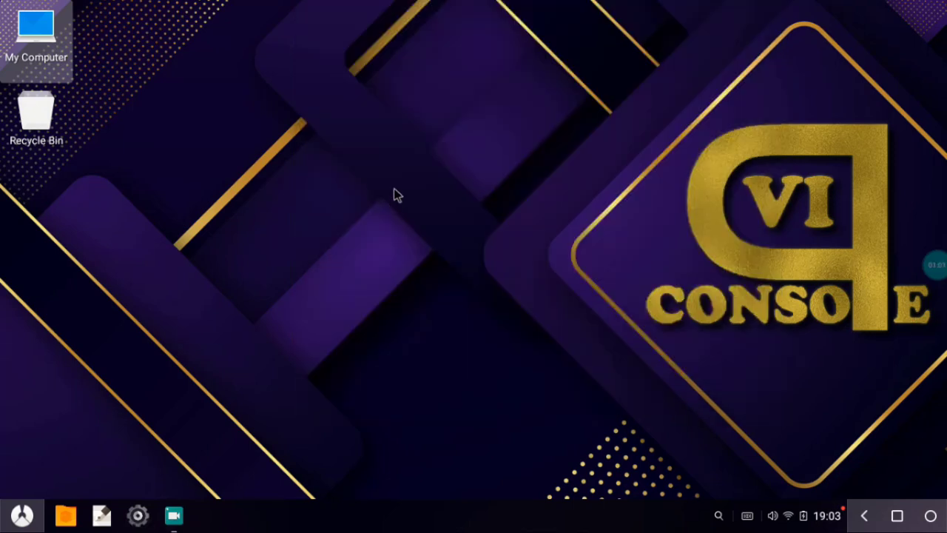
# - Launch Magisk Manager from the app launcher and approve its additional setup so the system reboots
pyautogui.click(360, 109)
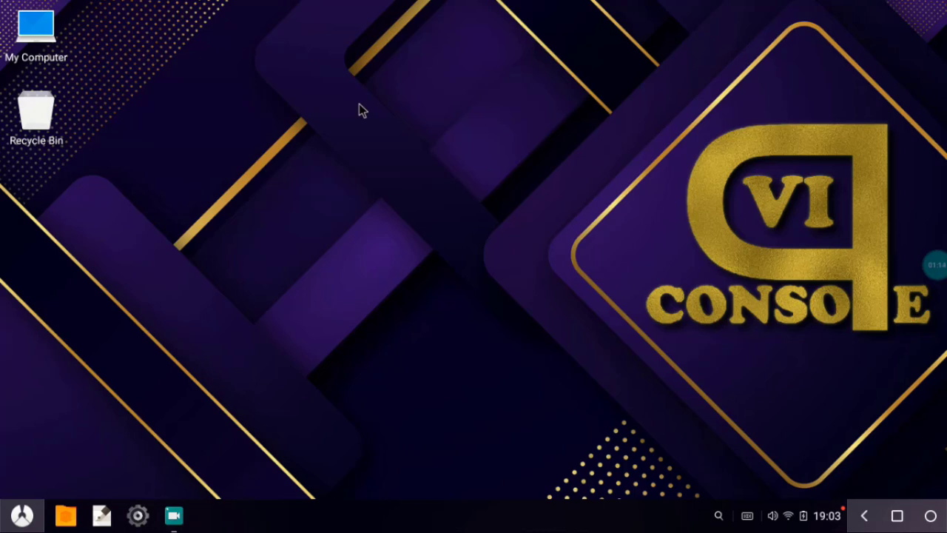
pyautogui.click(8, 511)
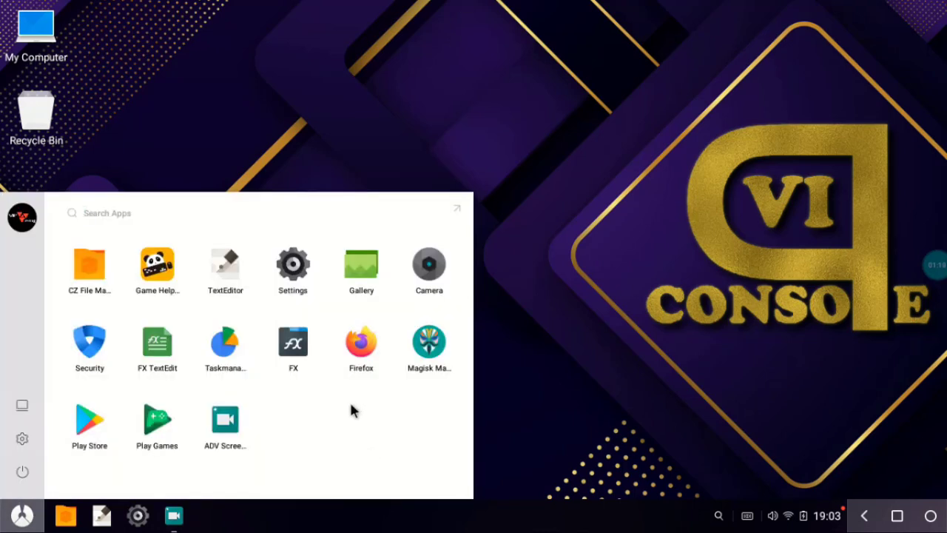
pyautogui.click(430, 348)
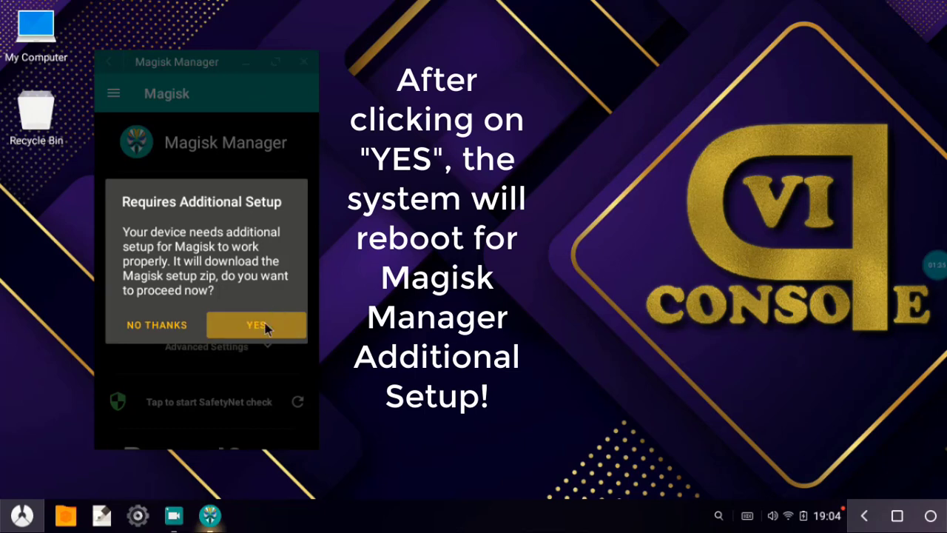
pyautogui.click(261, 311)
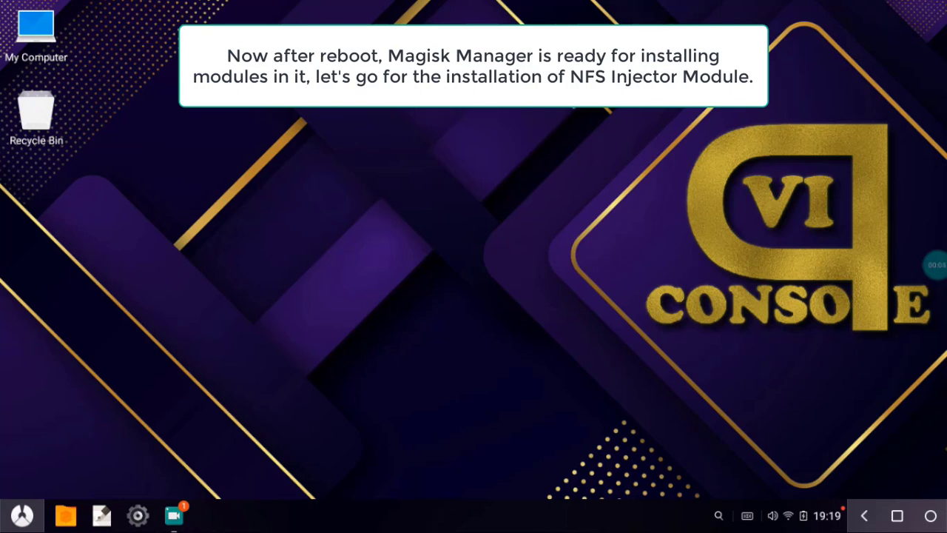
# - Open Magisk Manager's Modules page, start adding a module from storage, and allow file access
pyautogui.click(22, 516)
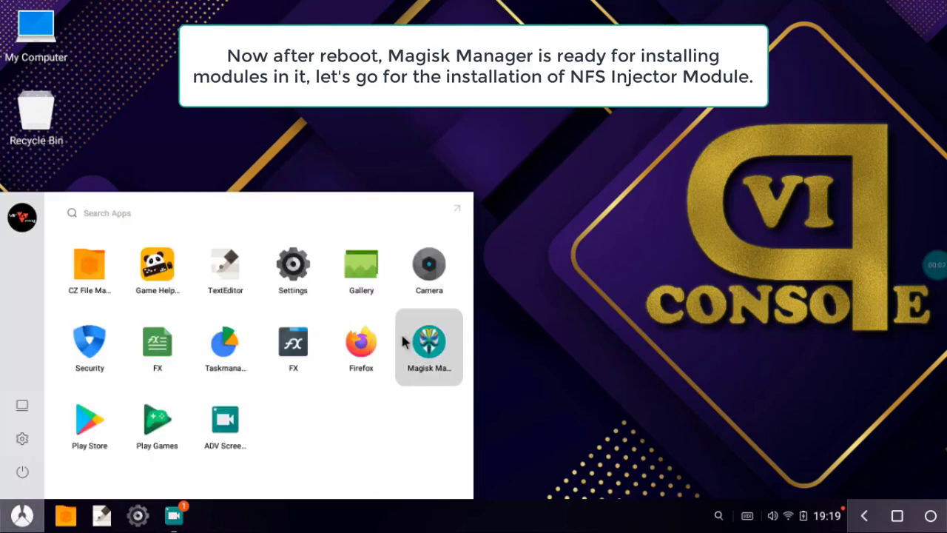
pyautogui.click(430, 344)
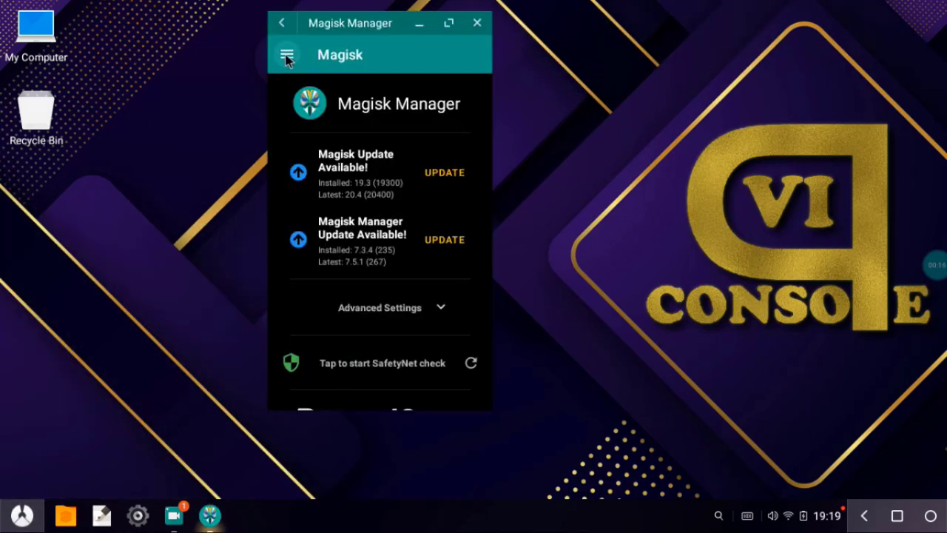
pyautogui.click(288, 57)
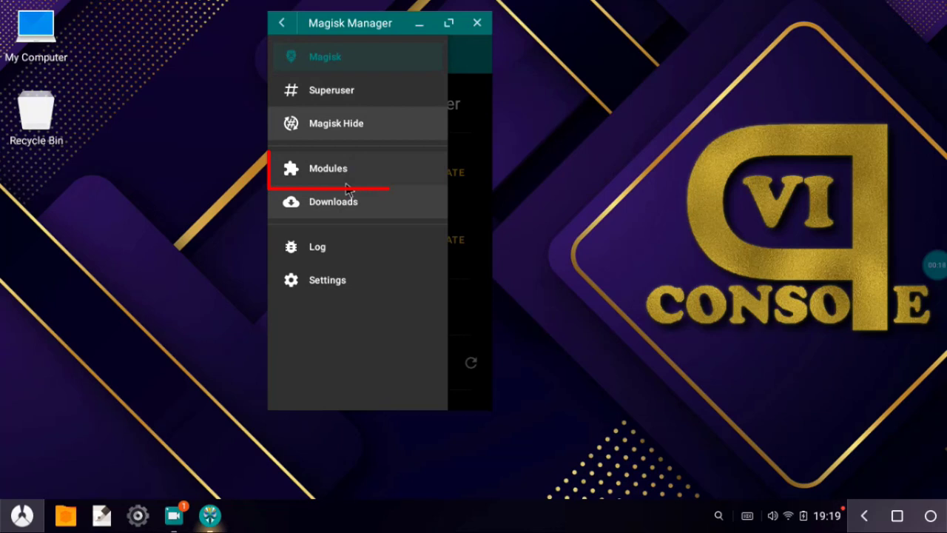
pyautogui.click(340, 168)
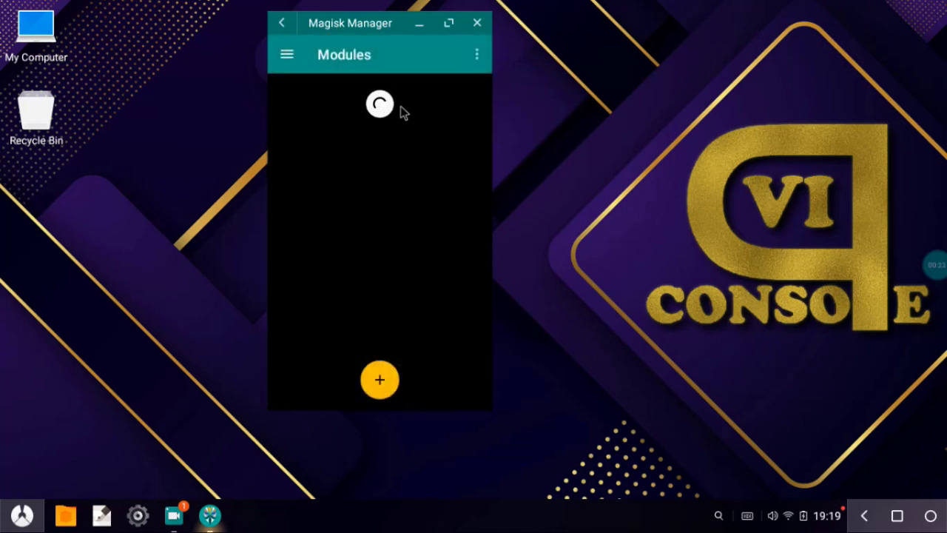
pyautogui.click(381, 379)
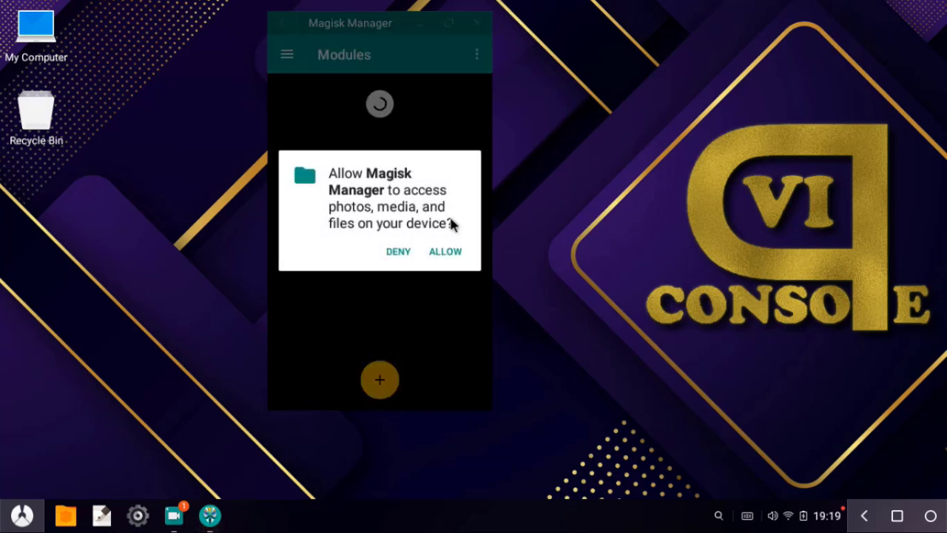
pyautogui.click(448, 252)
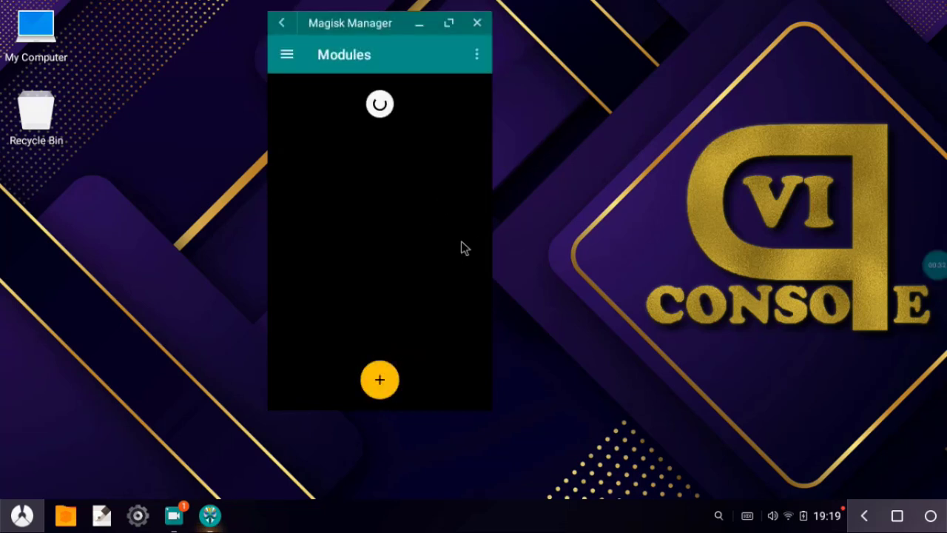
# - Choose CZ File Manager as the source for the module file
pyautogui.click(350, 188)
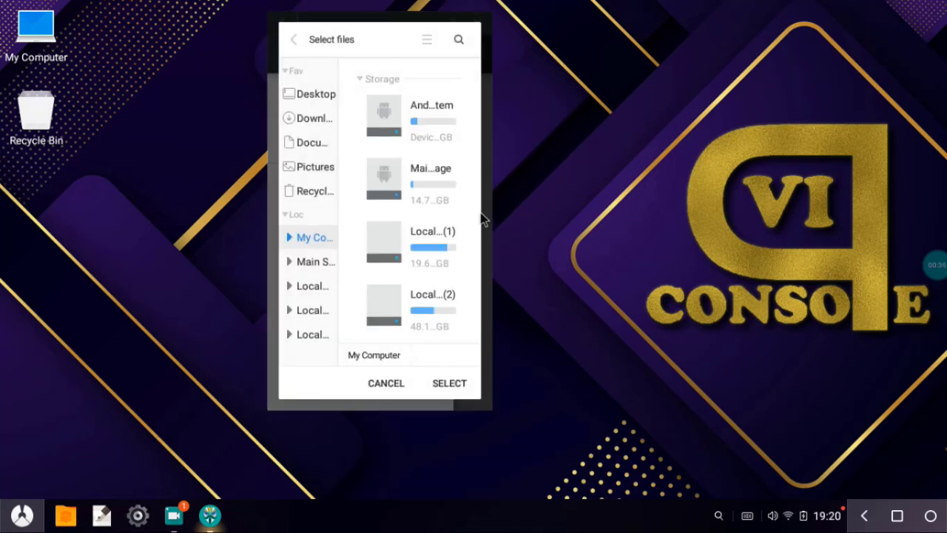
pyautogui.moveTo(501, 212); pyautogui.dragTo(836, 215)
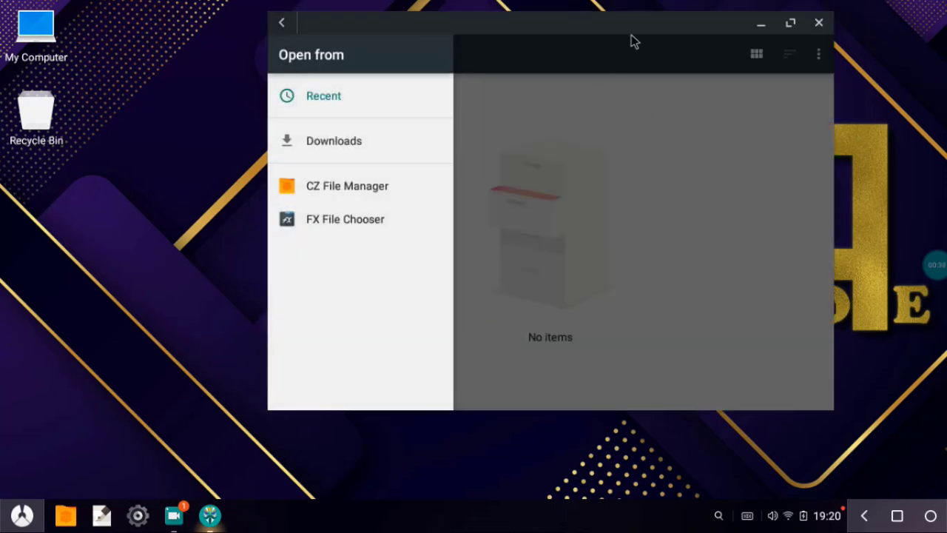
pyautogui.moveTo(631, 35); pyautogui.dragTo(543, 61)
pyautogui.click(252, 213)
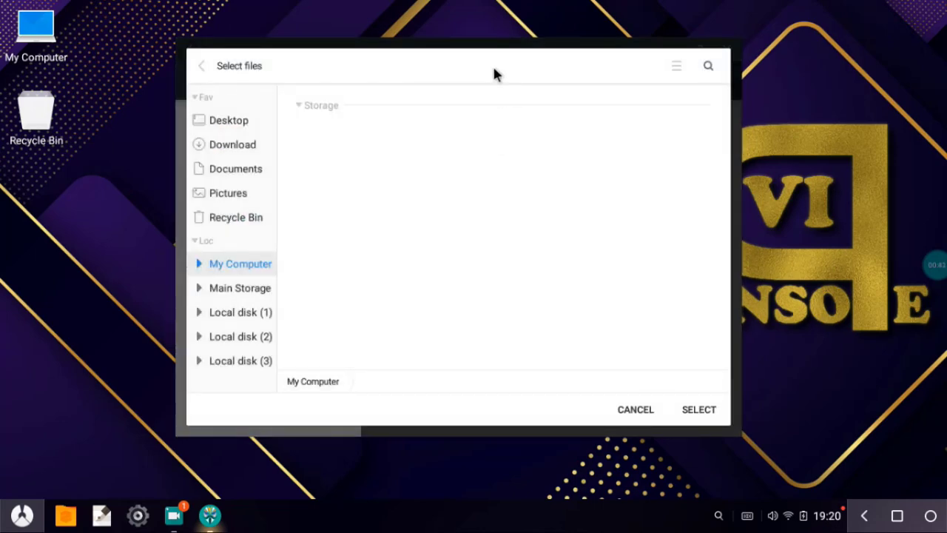
# - Browse to Desktop > PhoenixOS 3.6.1_ VIP Console 2.1 > NFS Injector Magisk and select NFS.INJECTOR.V2.FIXED.zip
pyautogui.click(229, 295)
pyautogui.click(232, 309)
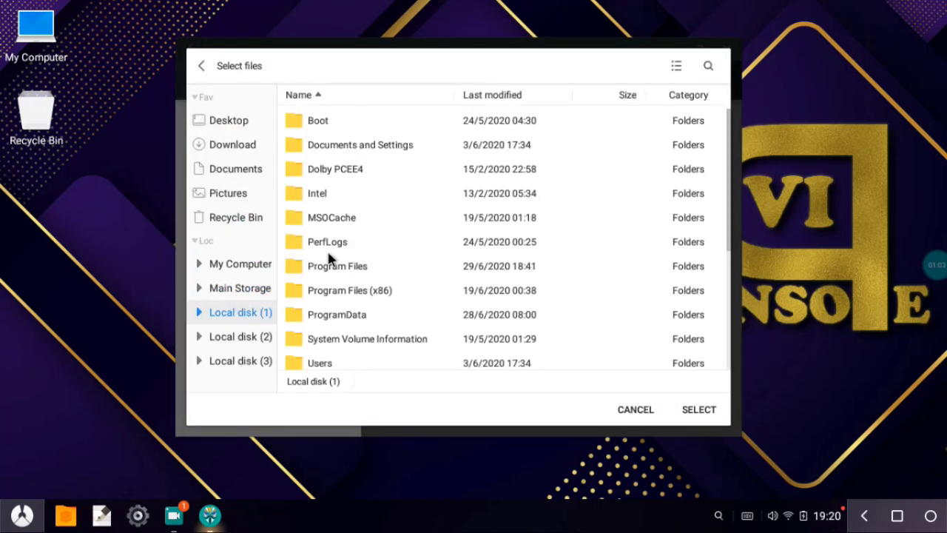
pyautogui.scroll(-5, 329, 255)
pyautogui.scroll(3, 330, 257)
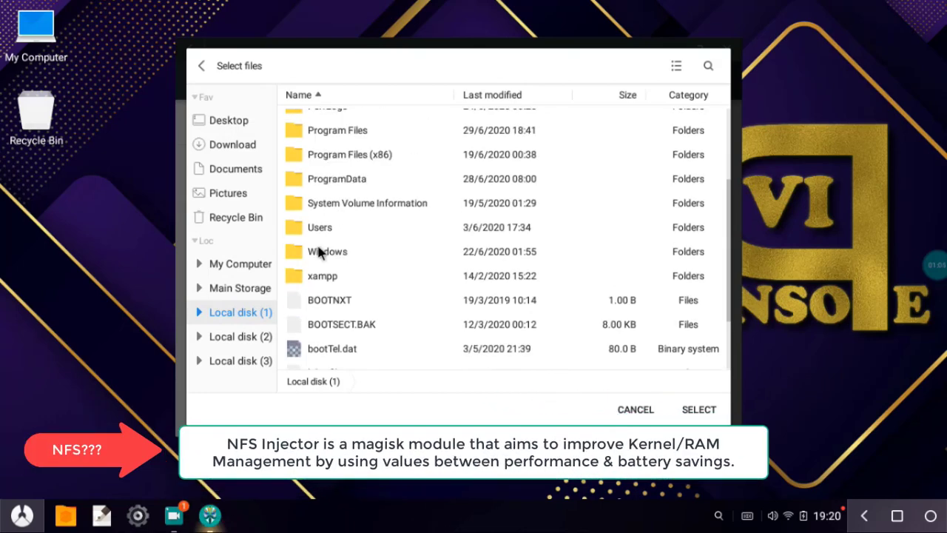
pyautogui.click(332, 226)
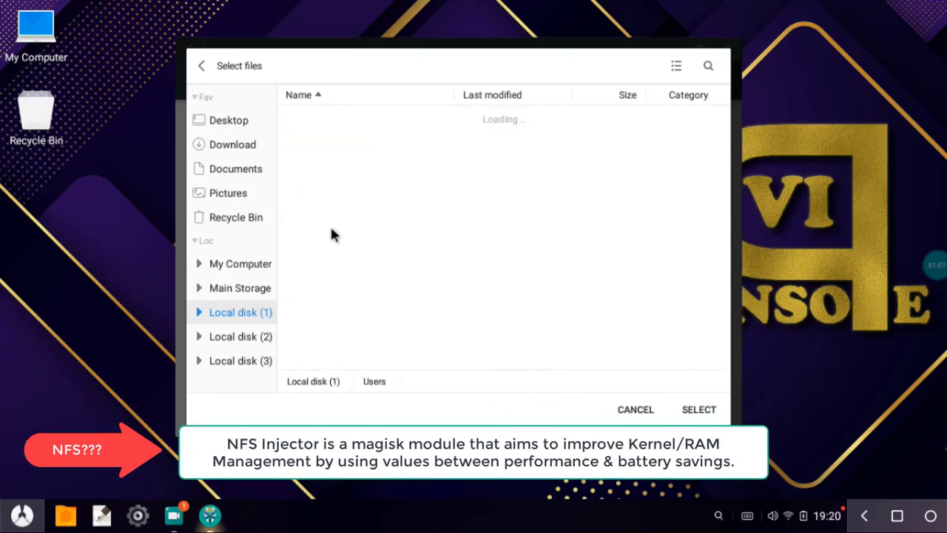
pyautogui.click(358, 196)
pyautogui.scroll(-2, 349, 240)
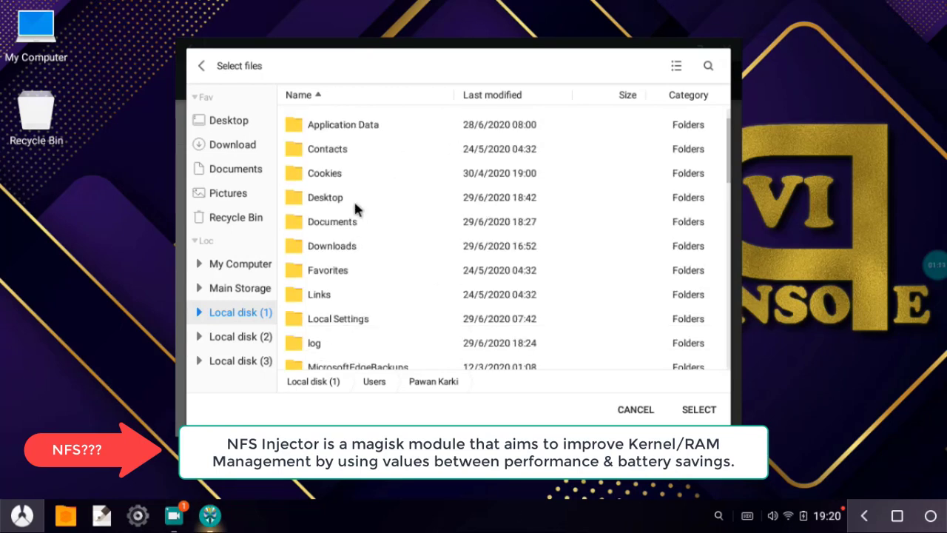
pyautogui.click(345, 202)
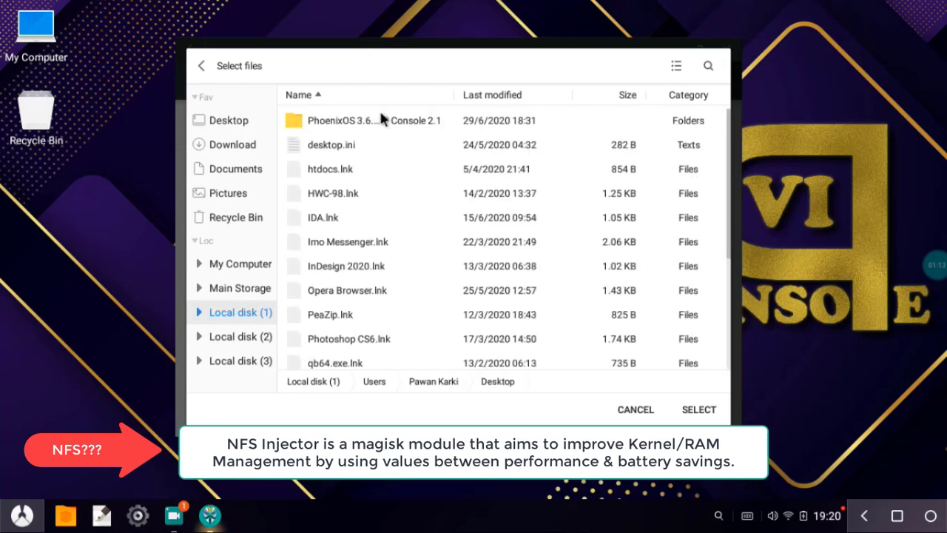
pyautogui.click(382, 120)
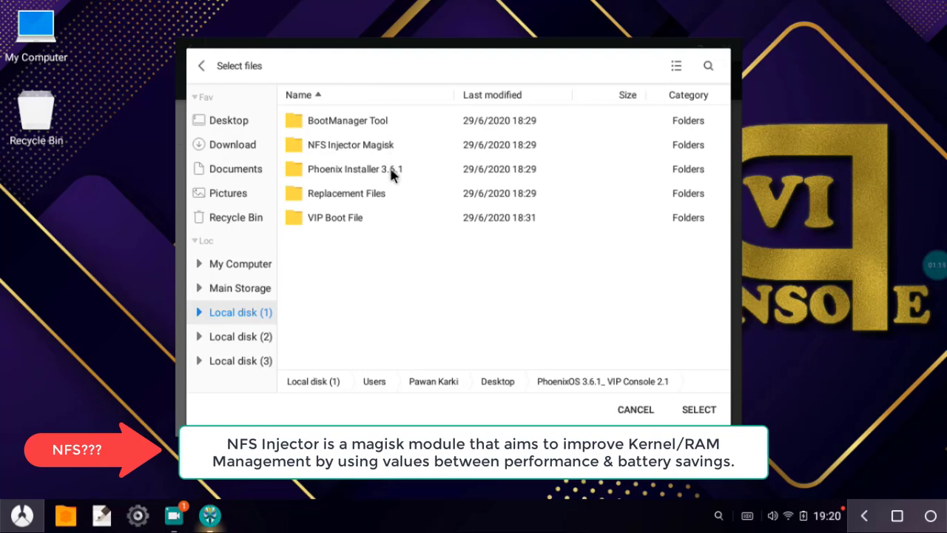
pyautogui.click(392, 145)
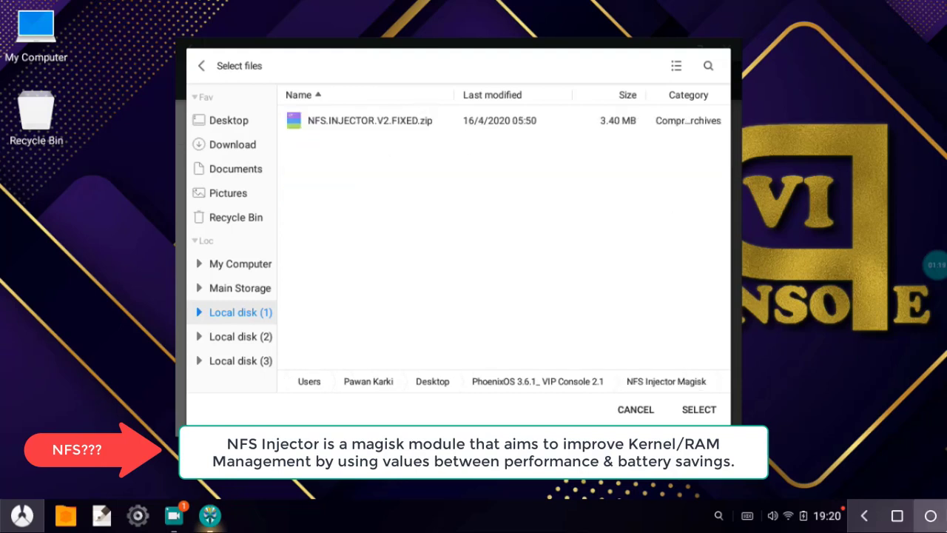
pyautogui.click(411, 122)
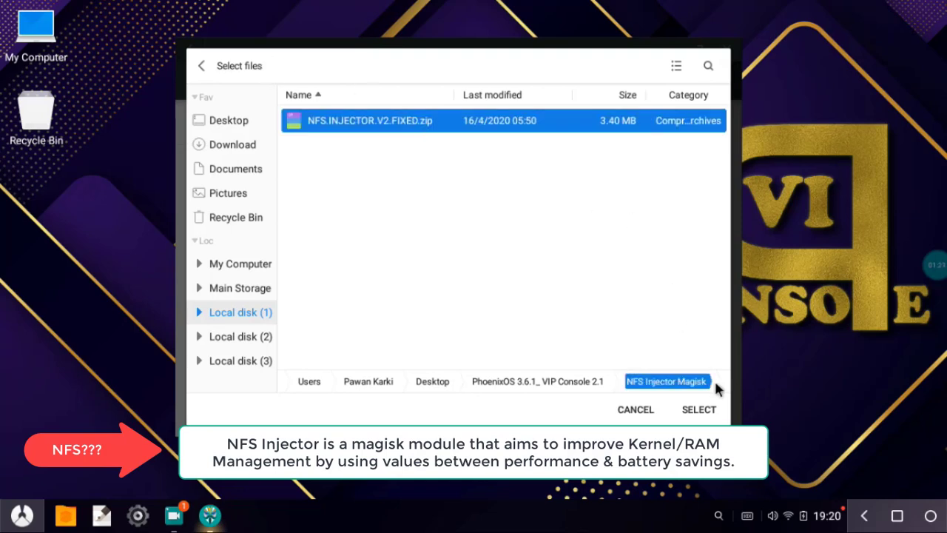
pyautogui.click(703, 408)
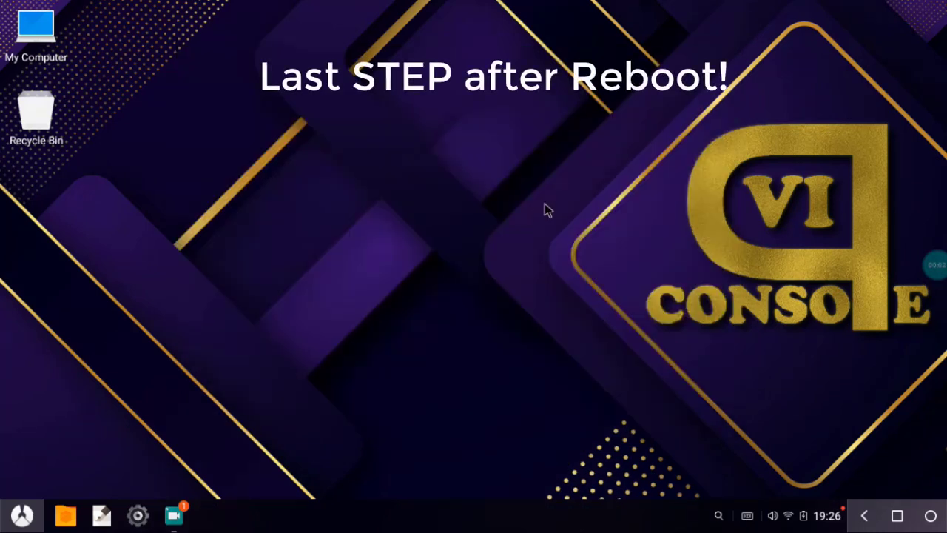
# - Launch FX File Explorer, accept its licence, allow file access and skip the tutorial
pyautogui.click(22, 516)
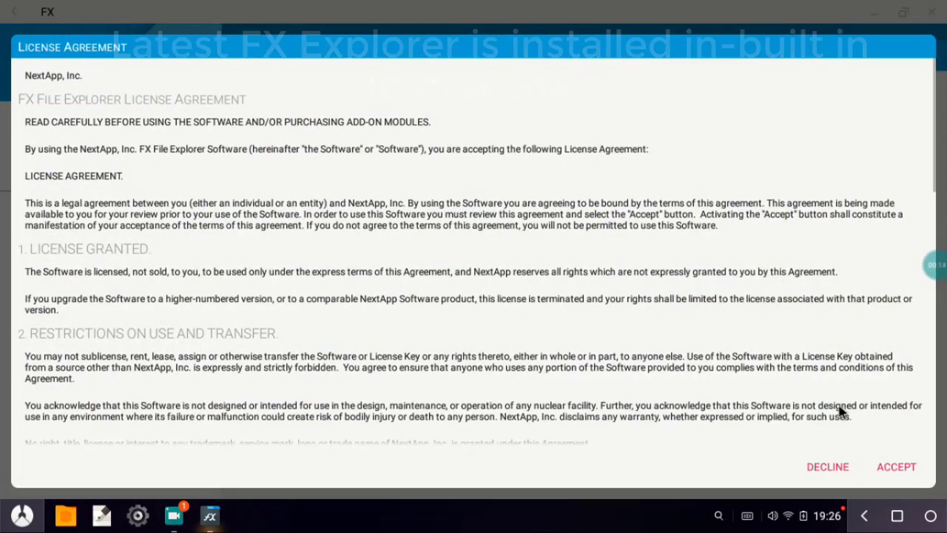
pyautogui.click(899, 468)
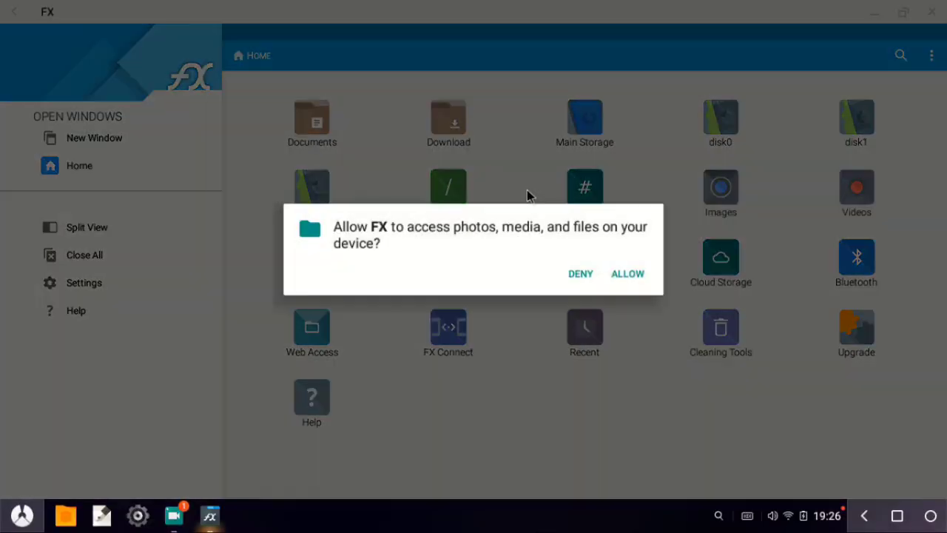
pyautogui.click(622, 273)
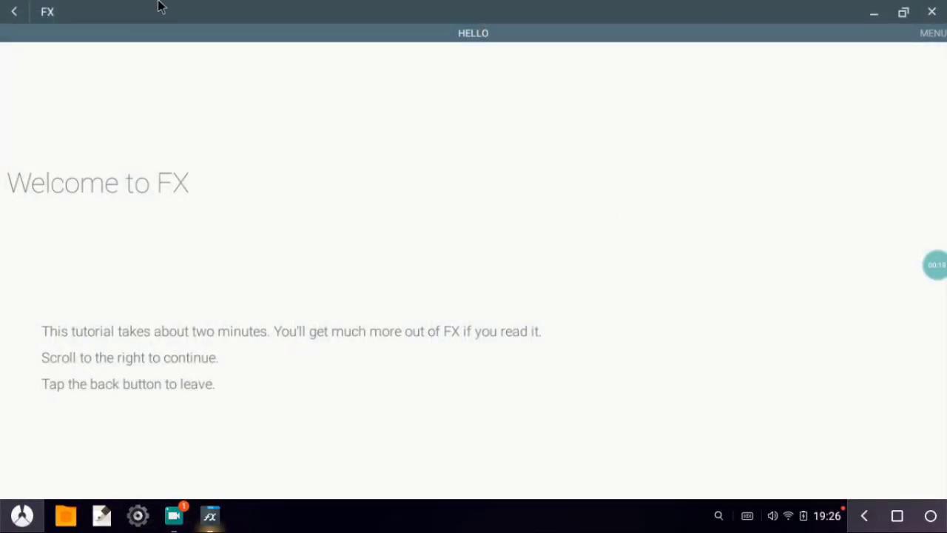
pyautogui.click(14, 11)
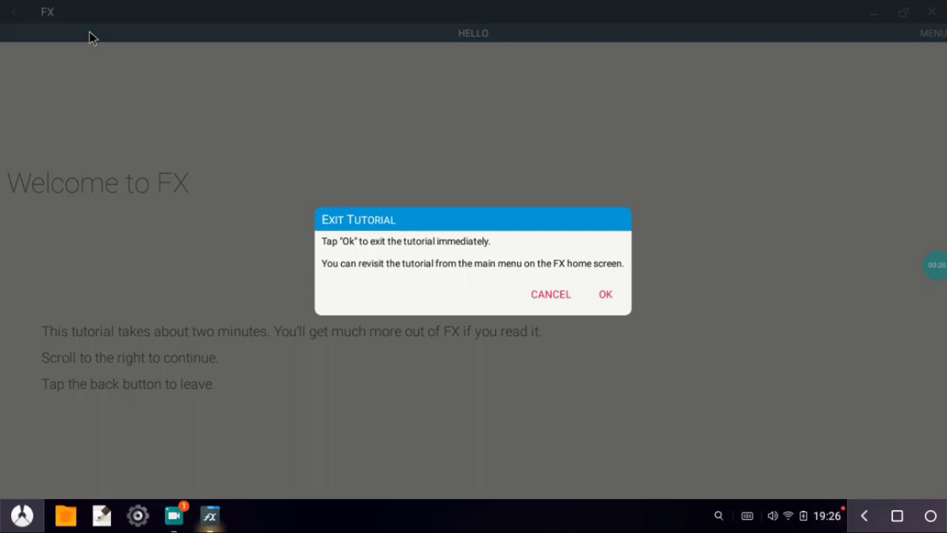
pyautogui.click(598, 295)
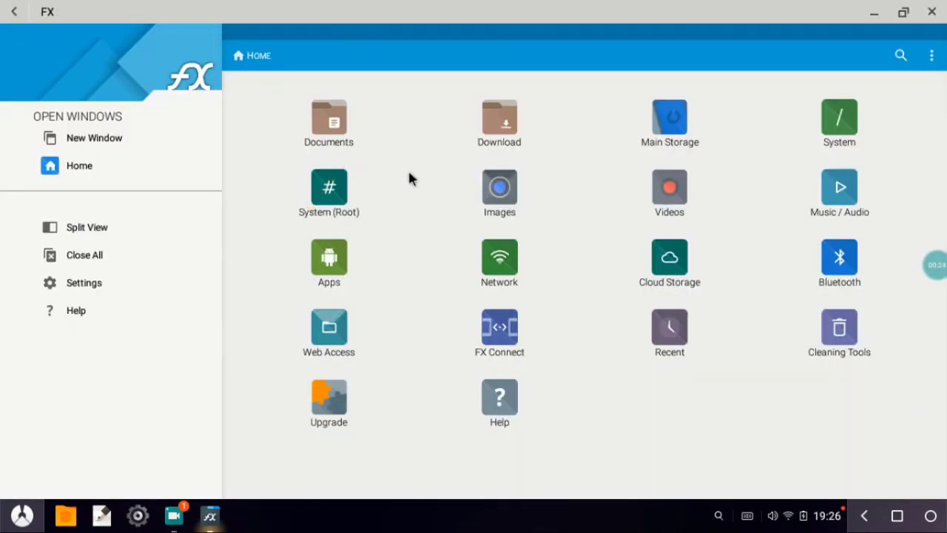
# - Open System (Root) and accept the 'I understand the risk' warning
pyautogui.click(335, 192)
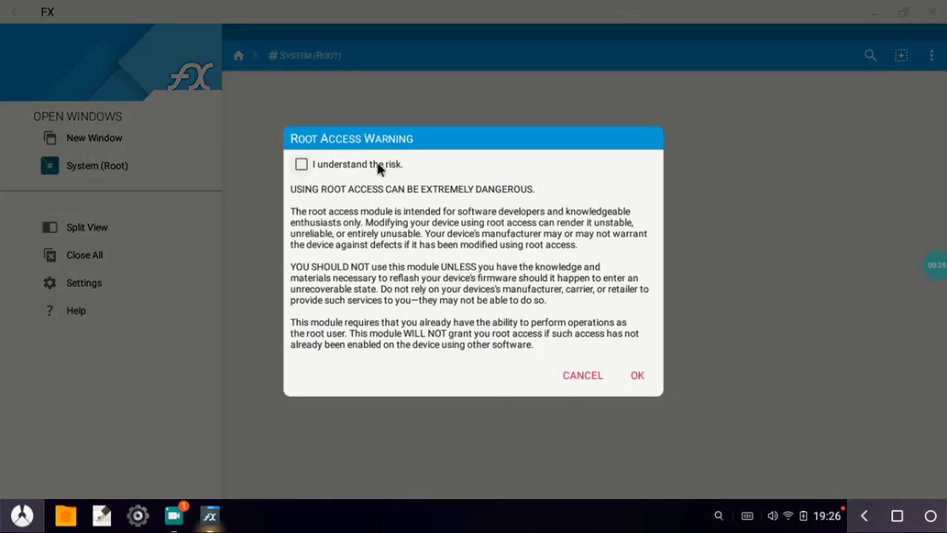
pyautogui.click(301, 166)
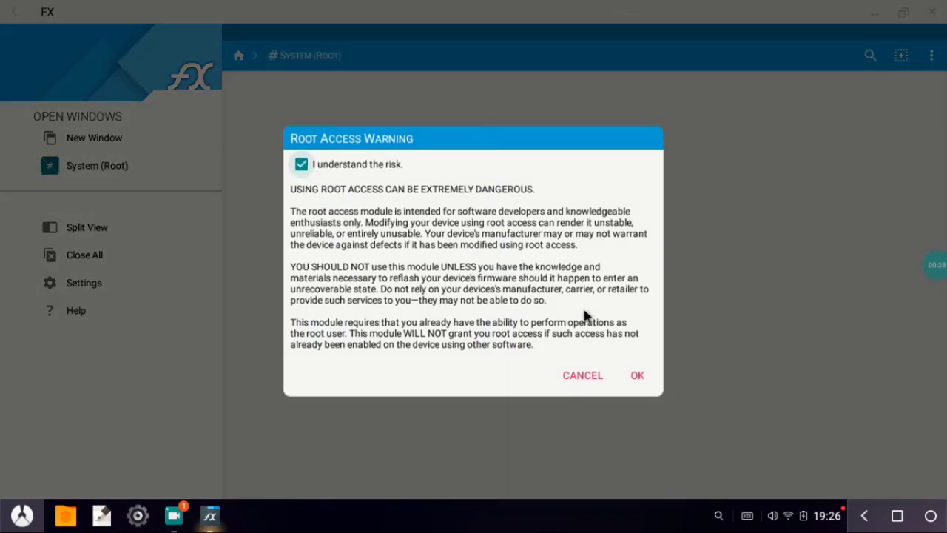
pyautogui.click(636, 375)
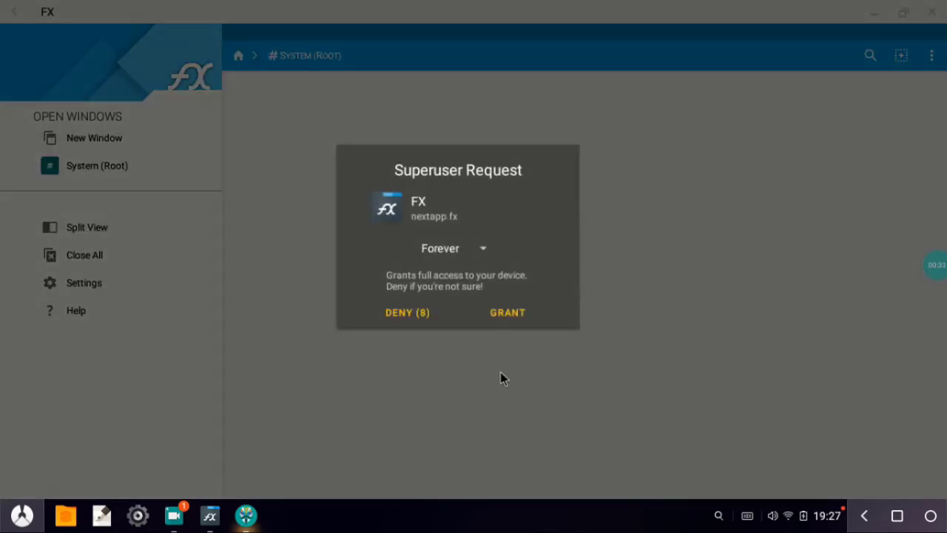
# - Grant FX superuser rights and open the data/NFS folder
pyautogui.click(513, 313)
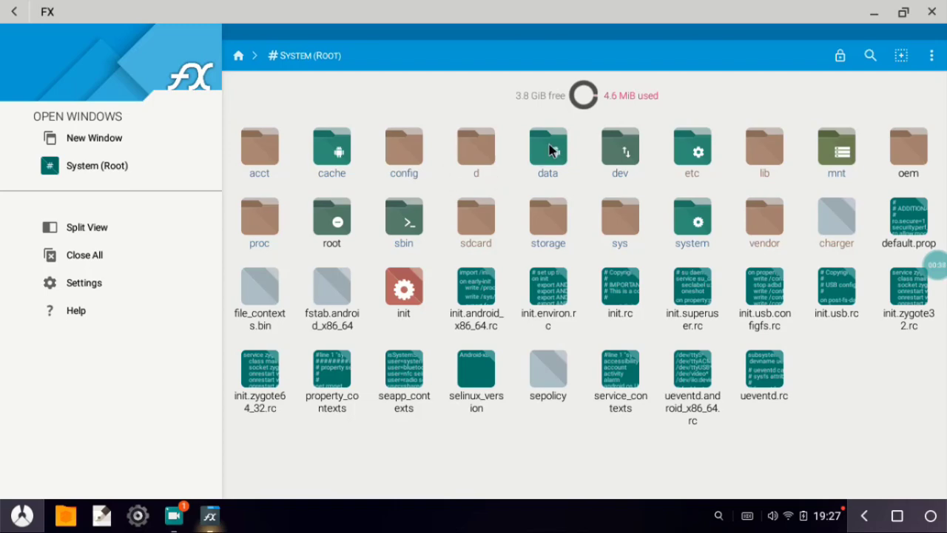
pyautogui.click(549, 150)
pyautogui.click(549, 148)
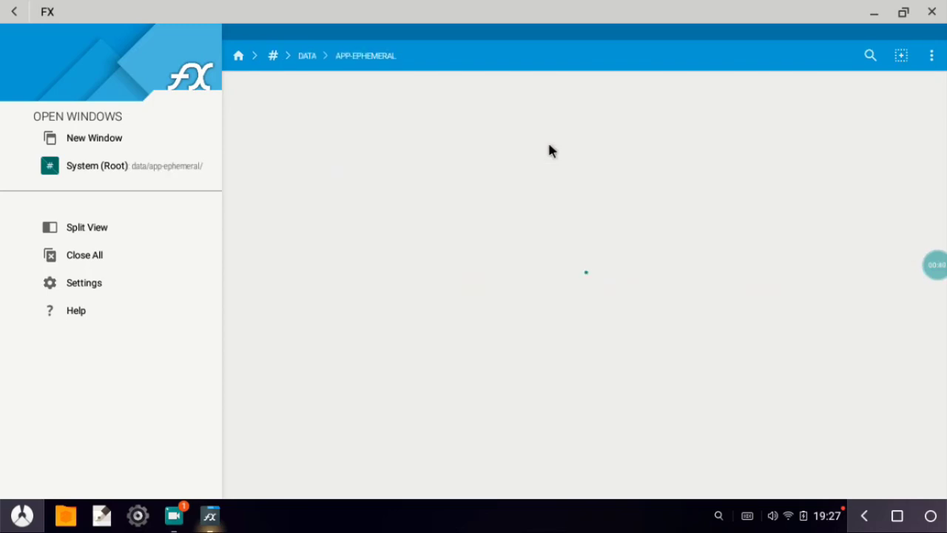
pyautogui.click(315, 57)
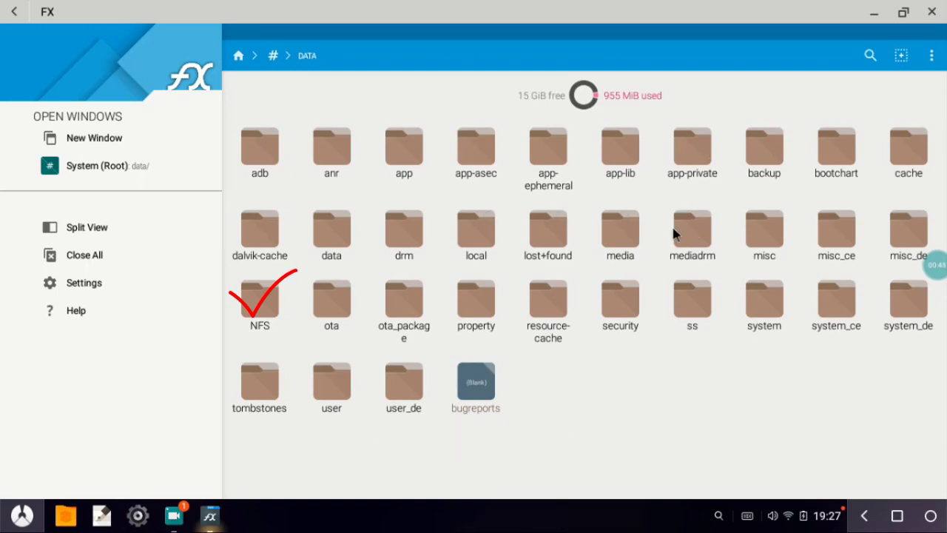
pyautogui.click(266, 297)
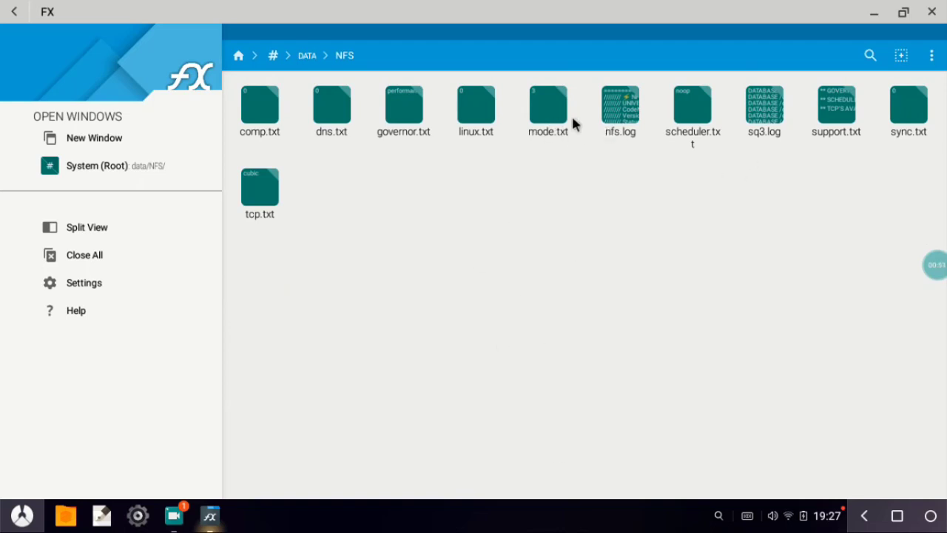
# - View governor.txt to confirm it reads 'performance', then return to the NFS folder
pyautogui.click(412, 107)
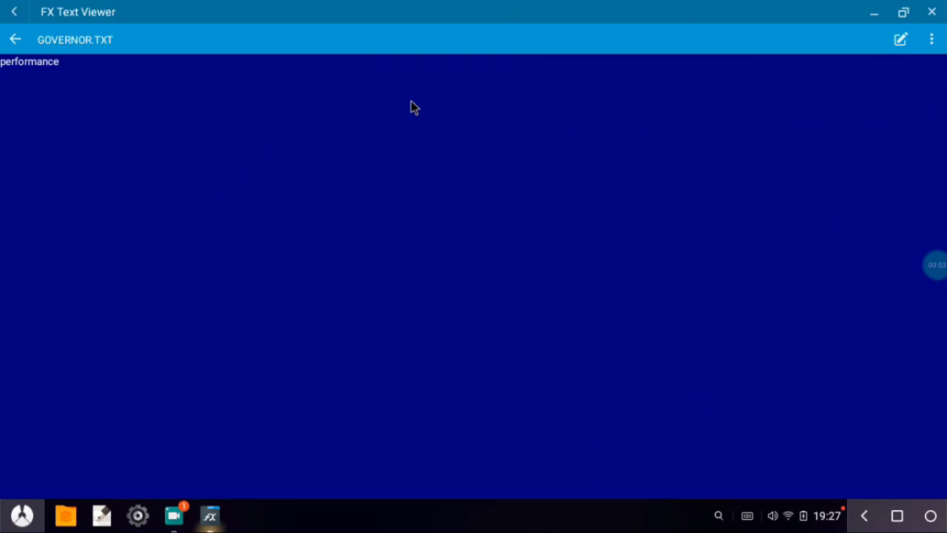
pyautogui.press('Escape')
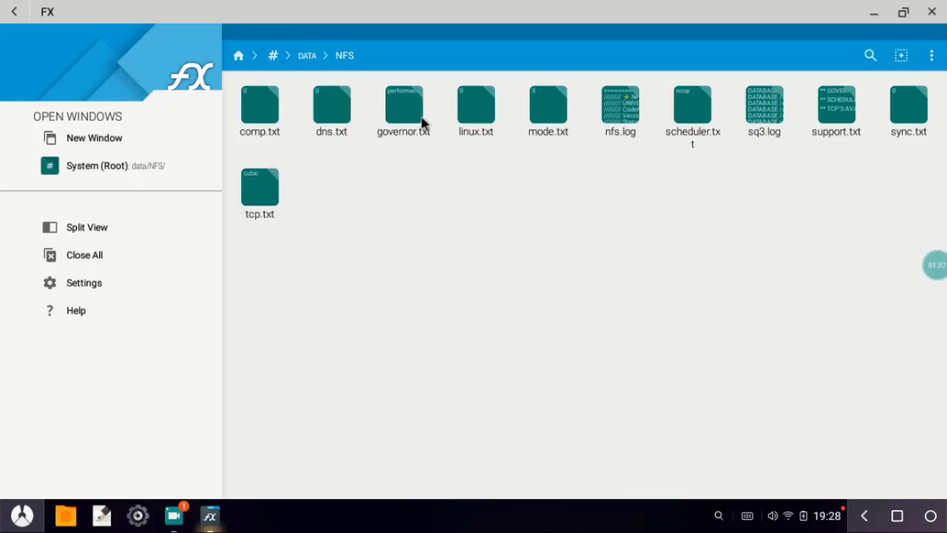
pyautogui.click(415, 114)
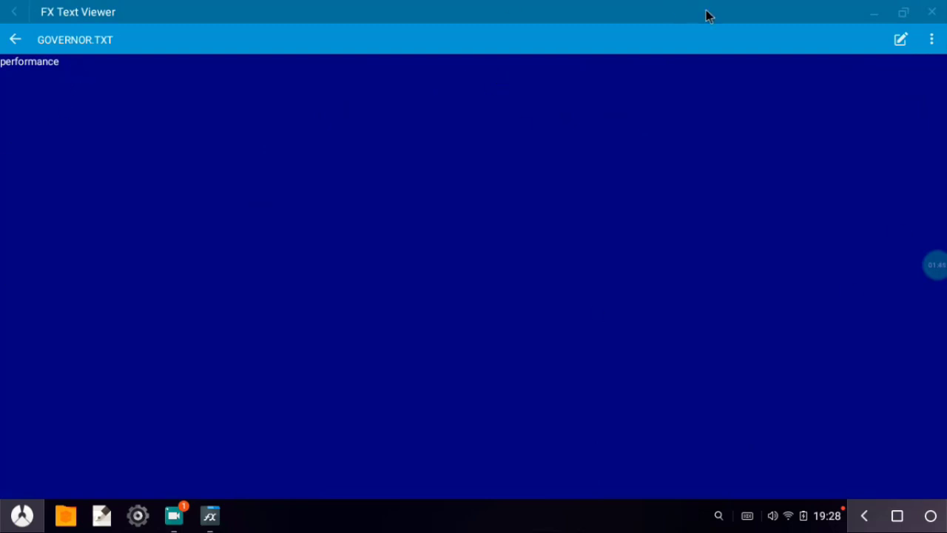
pyautogui.click(15, 40)
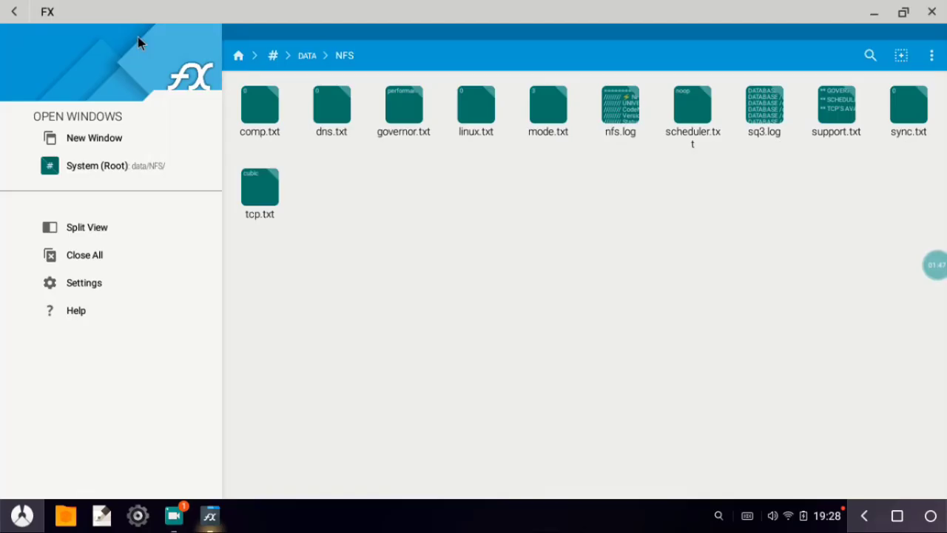
# - Change mode.txt from 3 to 1 and save it
pyautogui.click(554, 99)
pyautogui.click(899, 41)
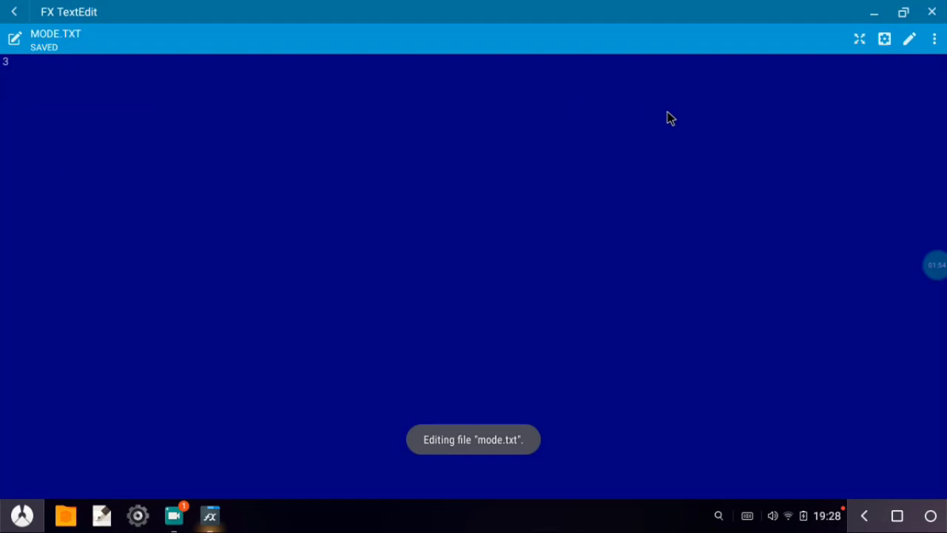
pyautogui.press('BackSpace')
pyautogui.write('1')
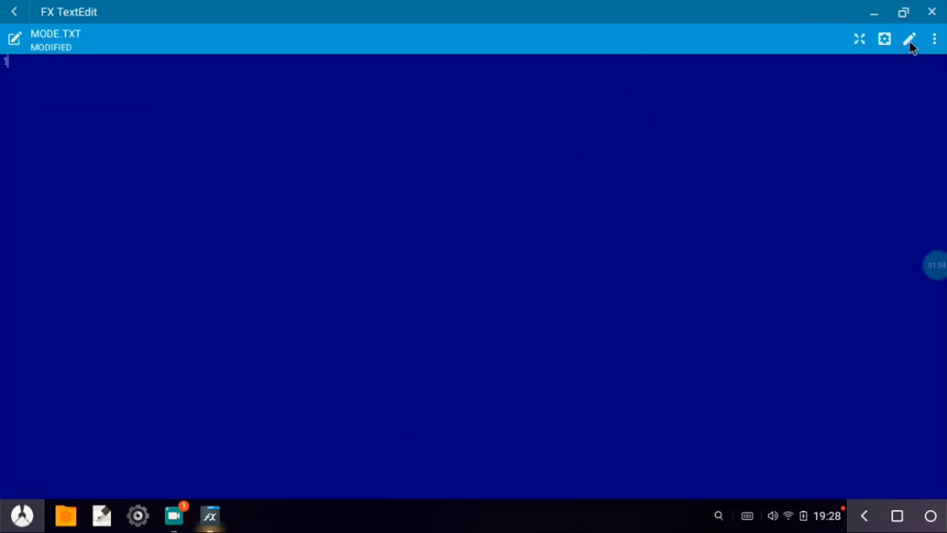
pyautogui.click(934, 39)
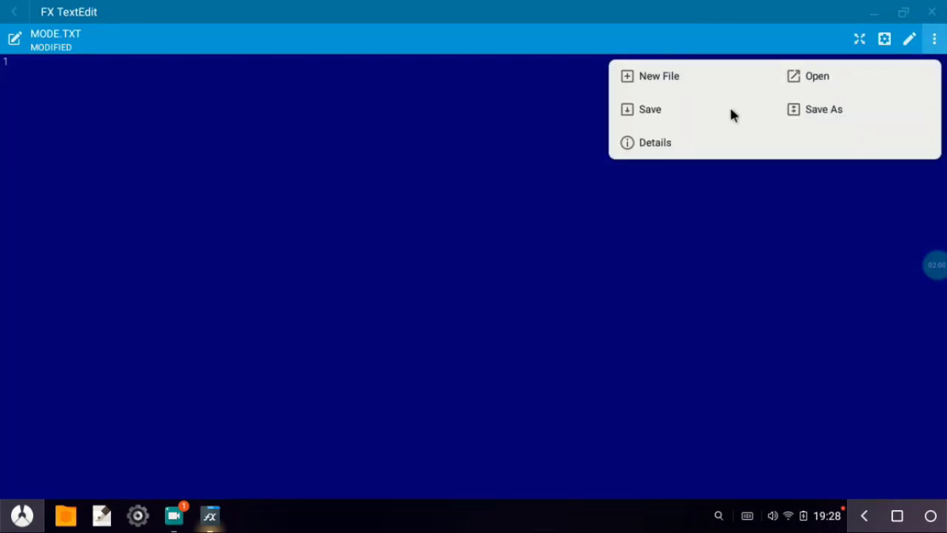
pyautogui.click(726, 105)
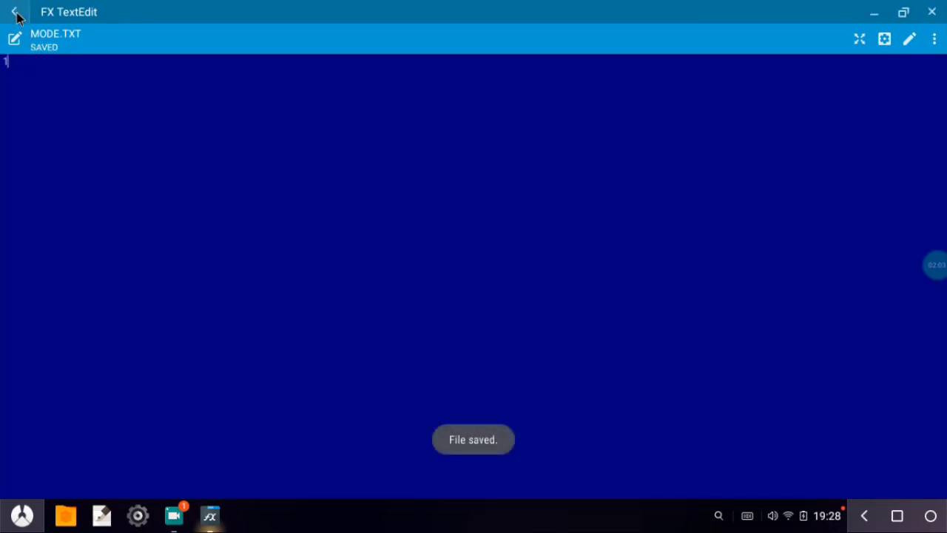
pyautogui.click(15, 13)
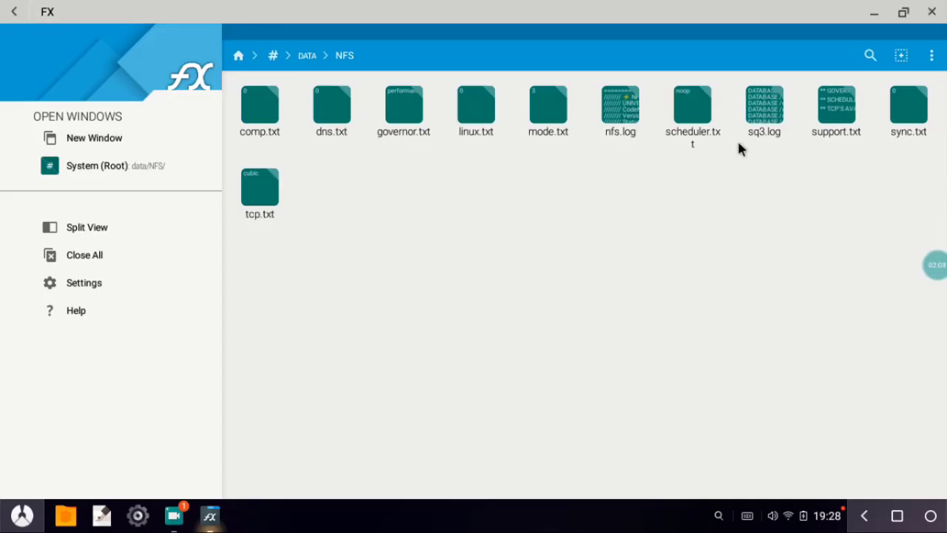
# - Change scheduler.txt from noop to cfq and save it
pyautogui.click(691, 106)
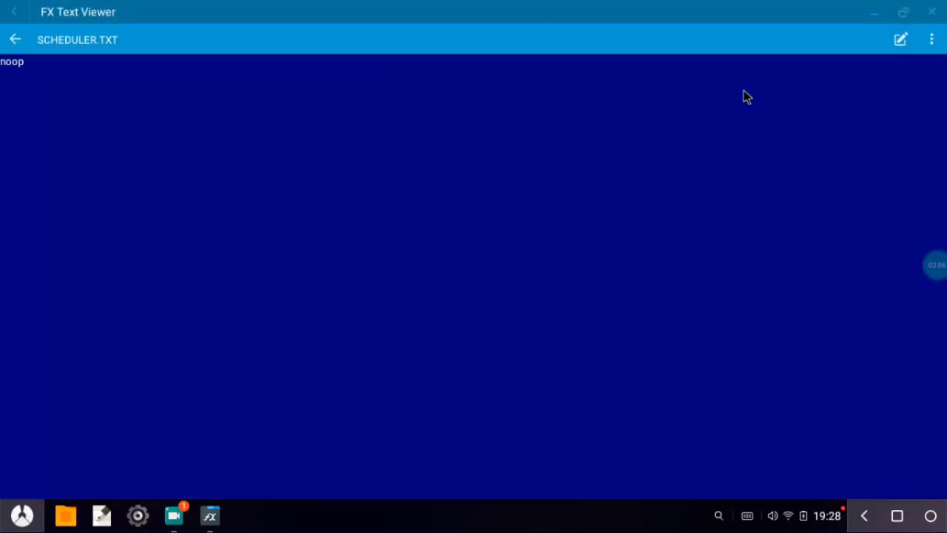
pyautogui.click(901, 41)
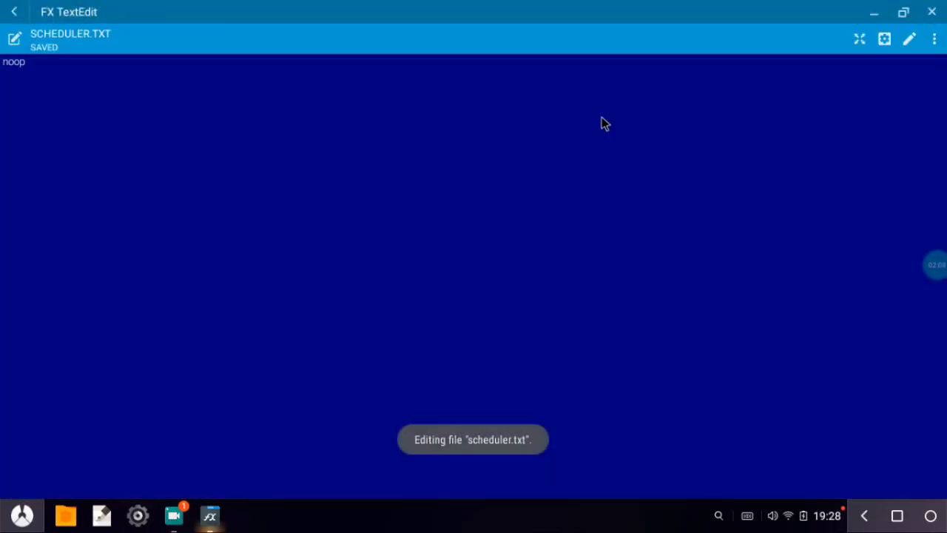
pyautogui.press('Delete')
pyautogui.press('Delete')
pyautogui.press('Delete')
pyautogui.press('Delete')
pyautogui.write('cfq')
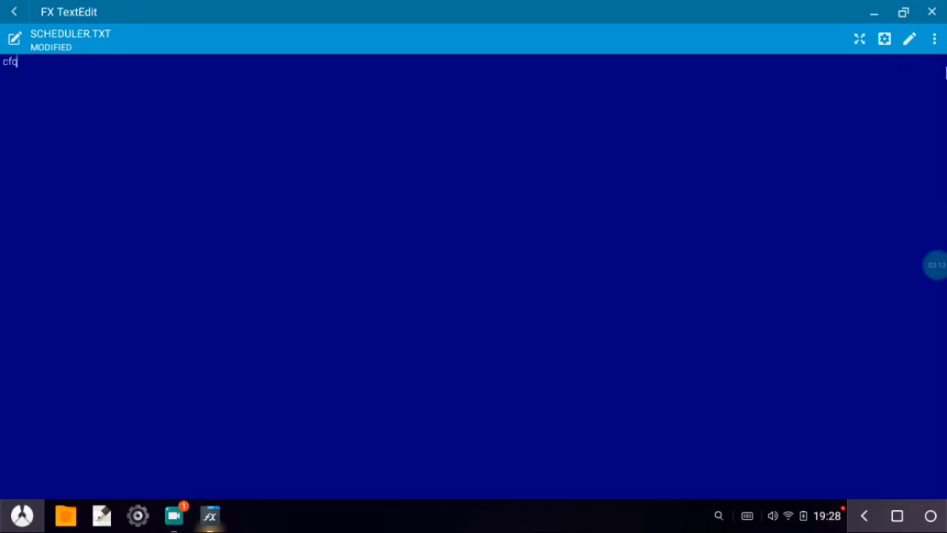
pyautogui.click(935, 39)
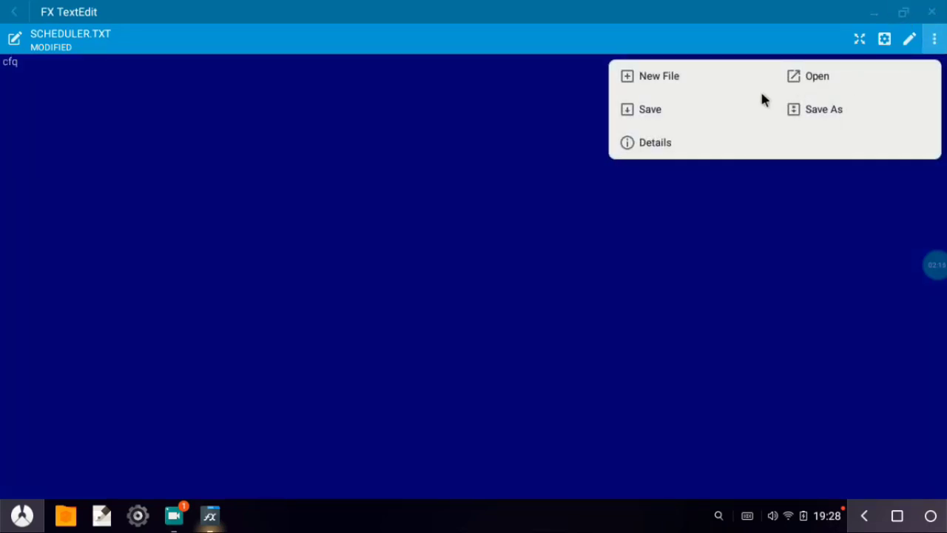
pyautogui.click(700, 108)
pyautogui.click(15, 10)
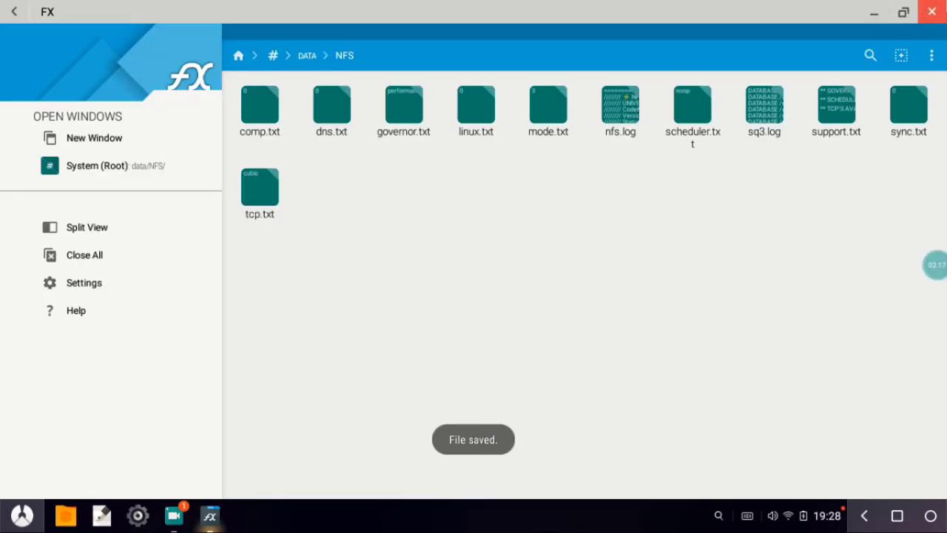
# - Close the FX File Explorer window
pyautogui.click(931, 12)
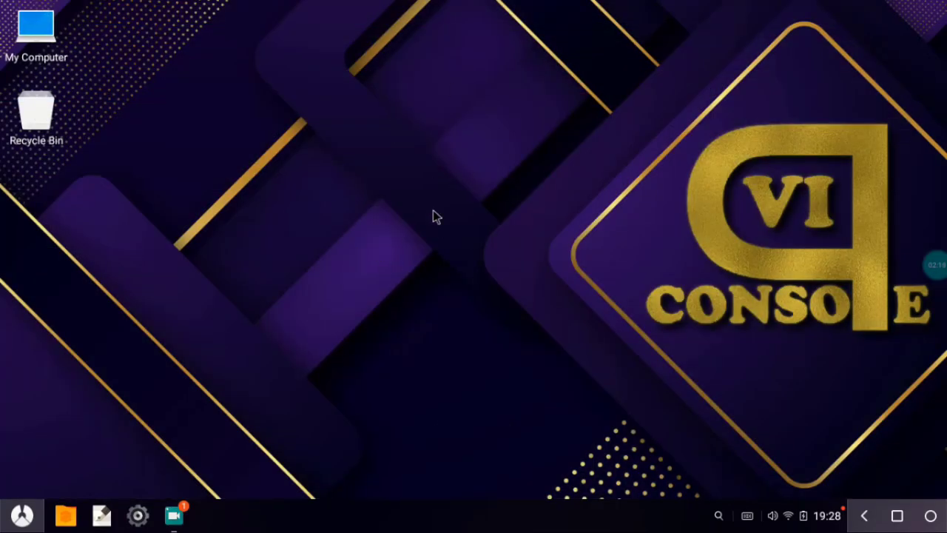